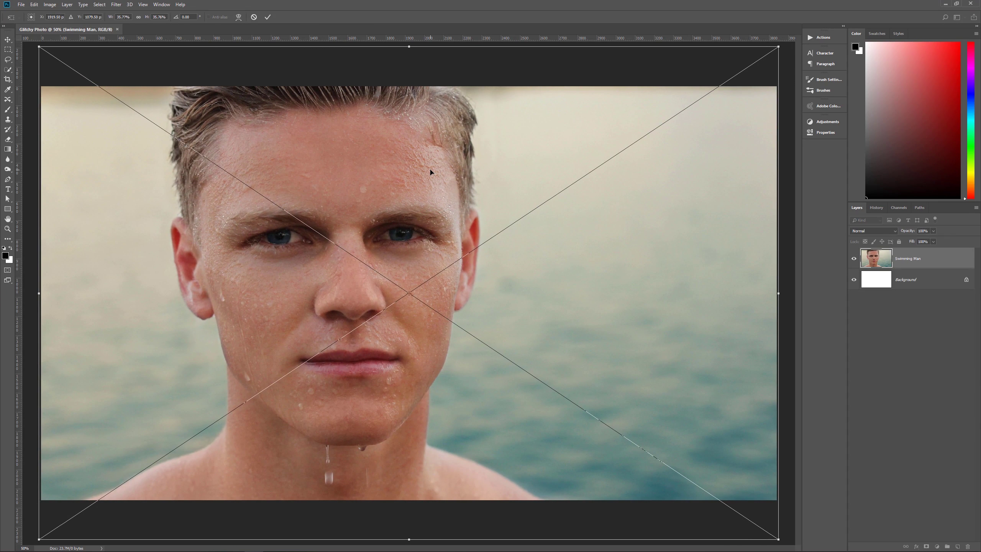
Move the placed Swimming Man photo slightly down so the hair is better framed, and commit the placement.
left_click_drag(430, 173, 433, 191)
key("Return")
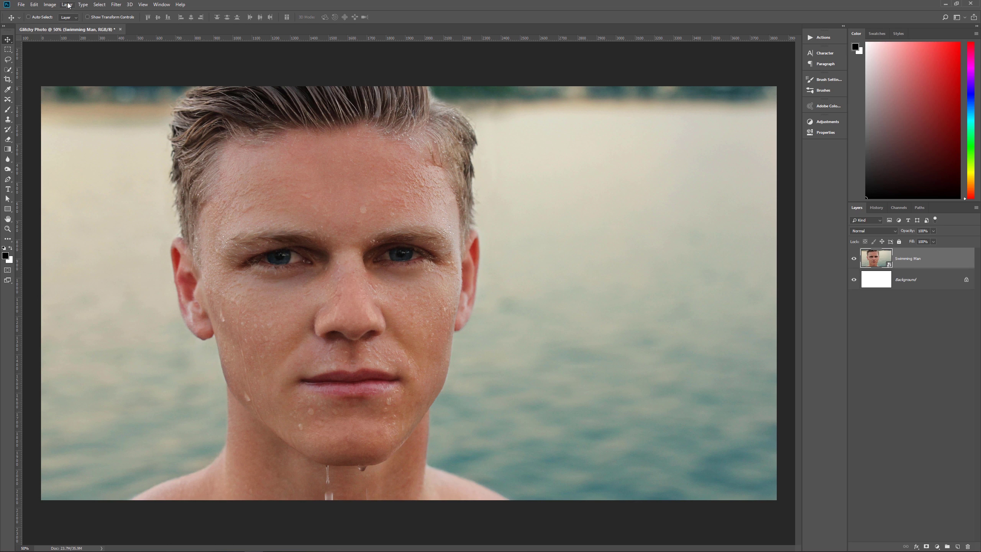
Check the "Always Create Smart Objects when Placing" option in the General preferences and leave the settings as they are.
left_click(34, 4)
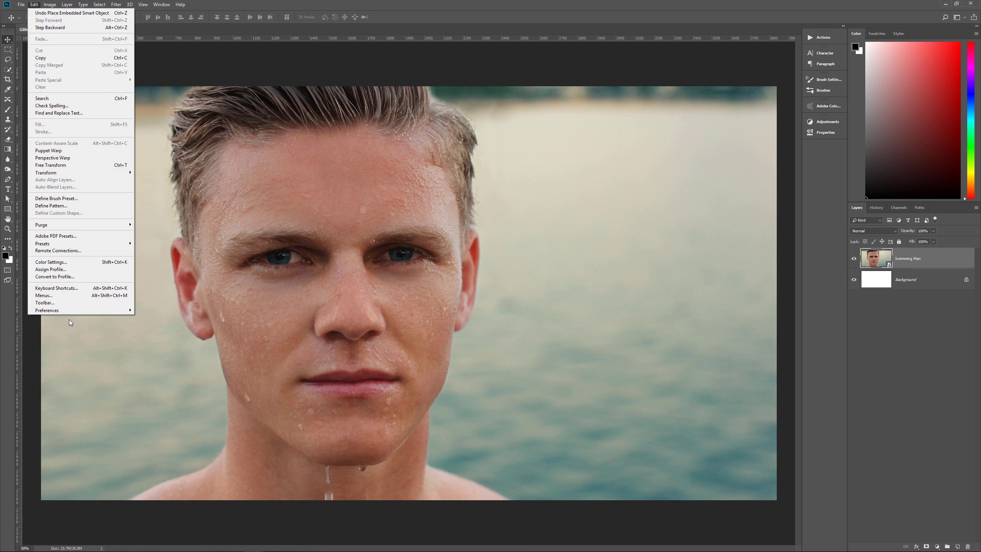
mouse_move(72, 310)
left_click(156, 310)
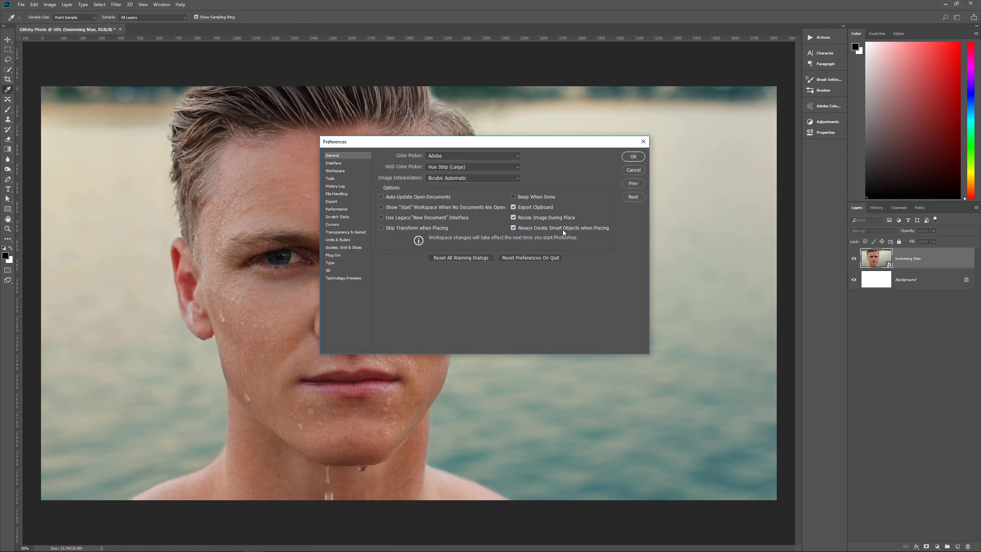
key("v")
left_click(633, 170)
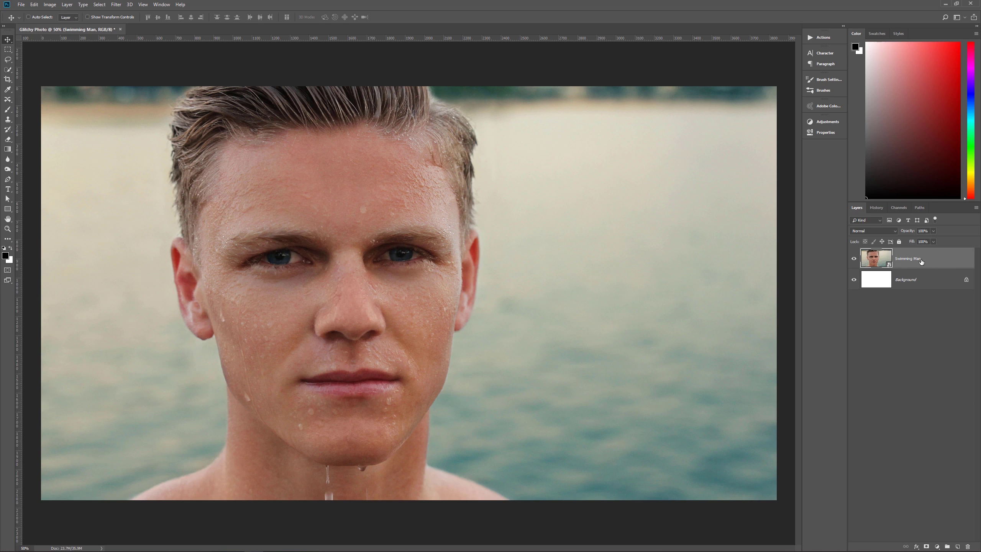
Duplicate the Swimming Man layer and rename the lower, source layer as Original.
key("ctrl+j")
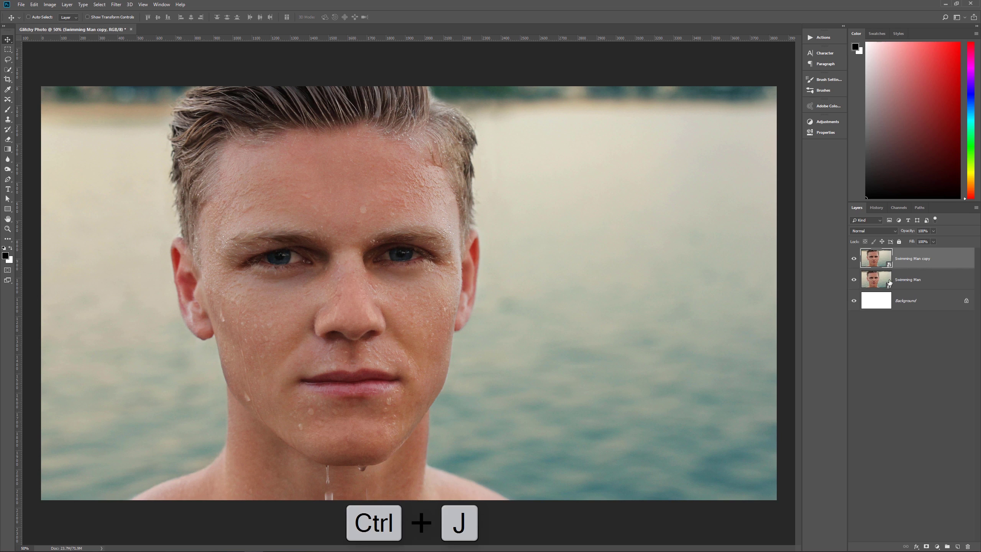
double_click(921, 284)
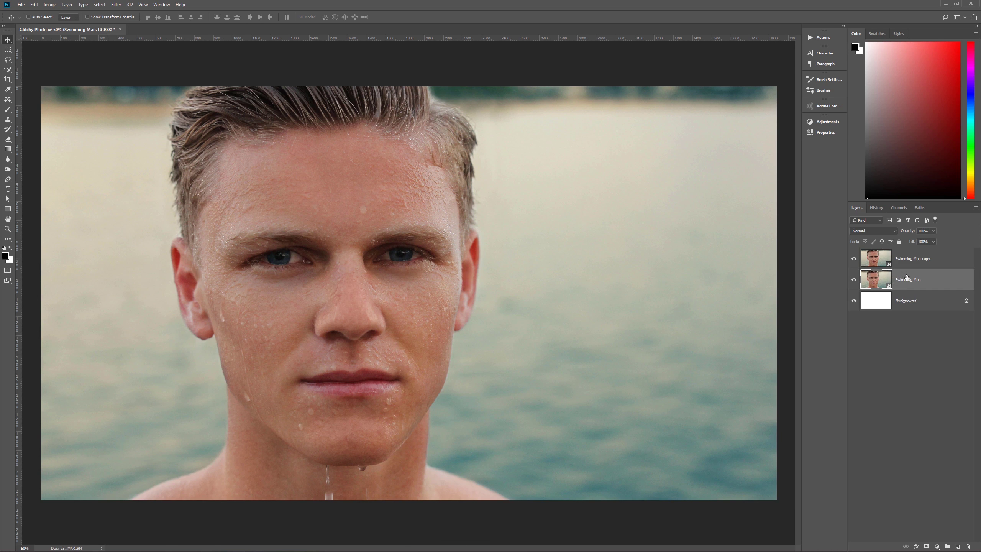
left_click(759, 87)
double_click(905, 280)
type("Original")
key("Return")
Rasterize the Swimming Man copy layer and rename it as Base.
left_click(911, 262)
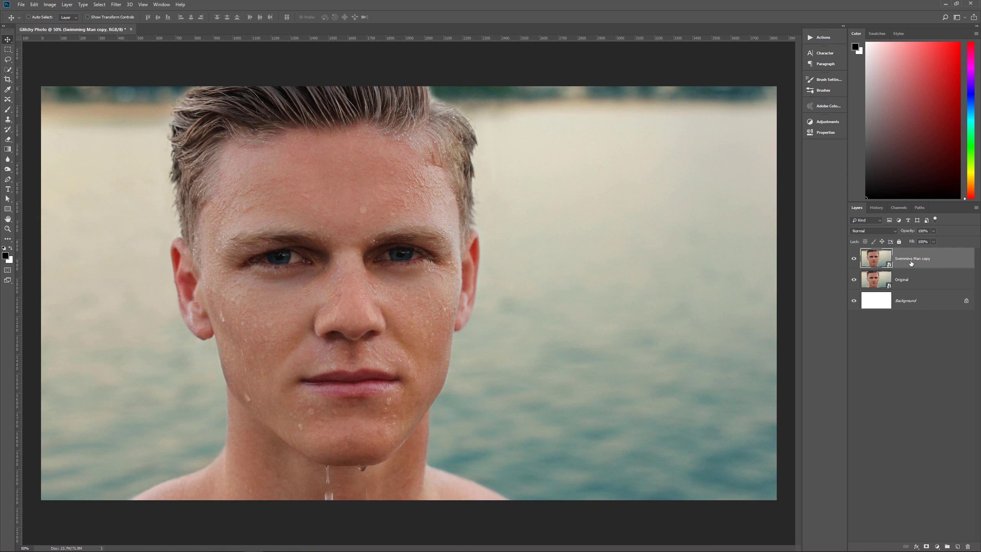
right_click(947, 260)
left_click(885, 362)
double_click(910, 259)
type("Base")
key("Return")
Hide the Original layer and delete the white Background layer.
left_click(900, 282)
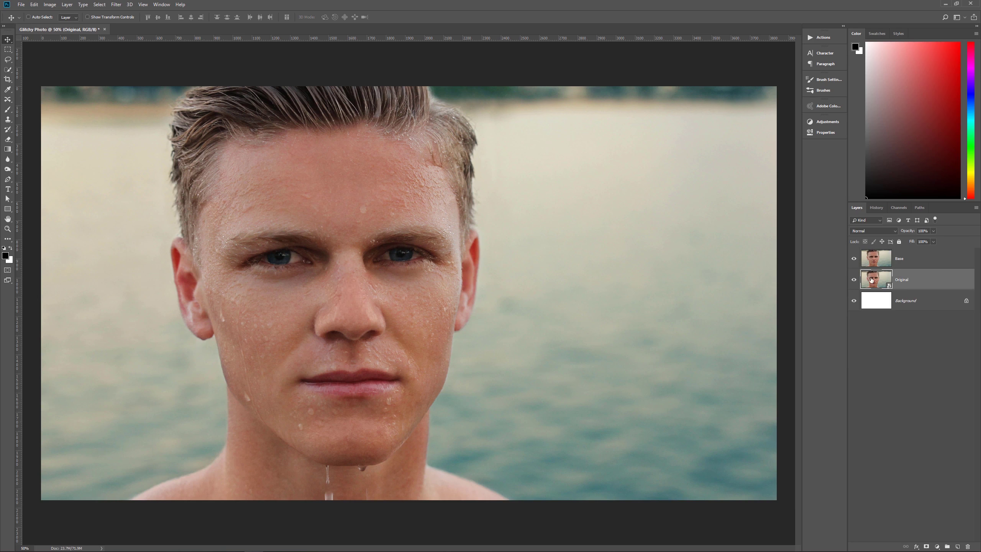
left_click(854, 279)
left_click(923, 302)
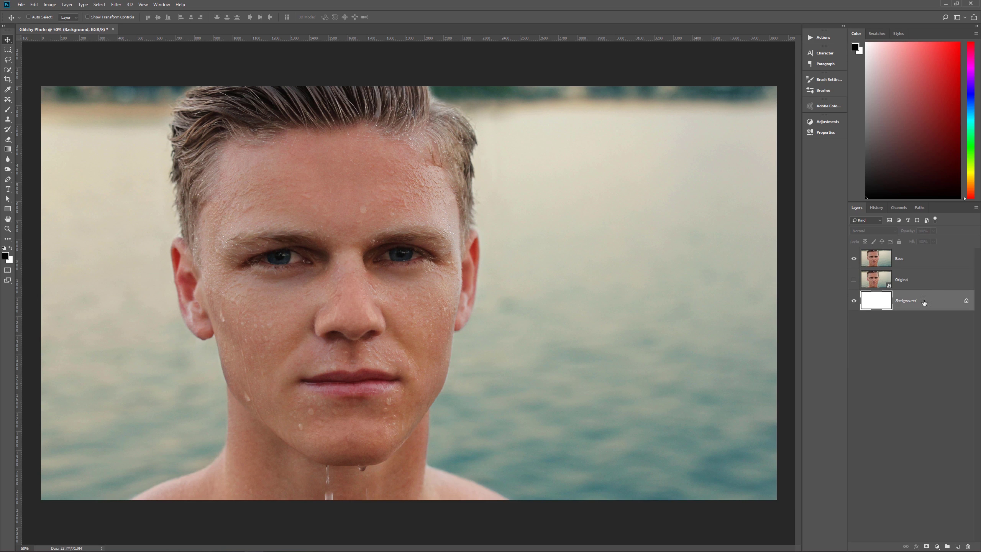
left_click_drag(924, 303, 968, 546)
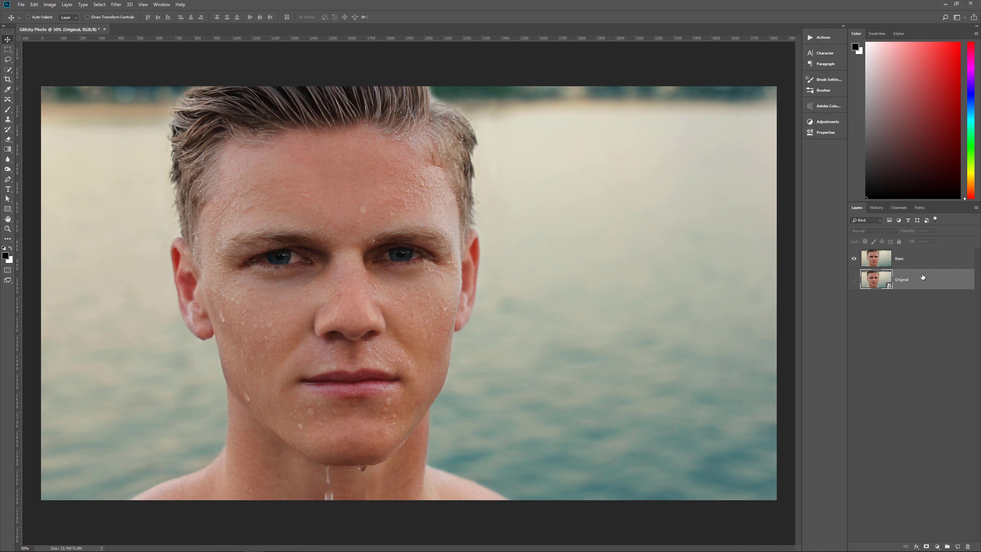
Make the Base layer active and choose the Rectangular Marquee tool.
left_click(920, 261)
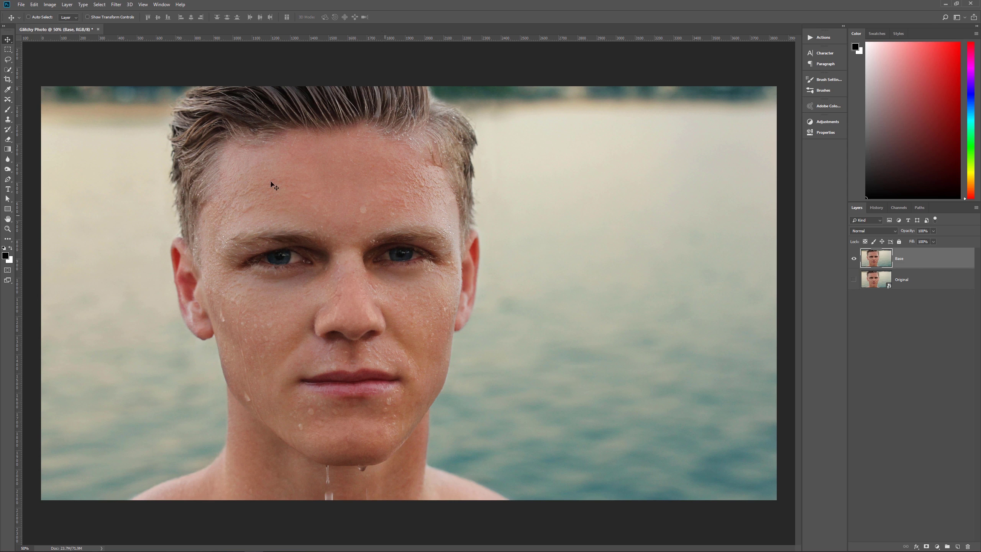
left_click(7, 50)
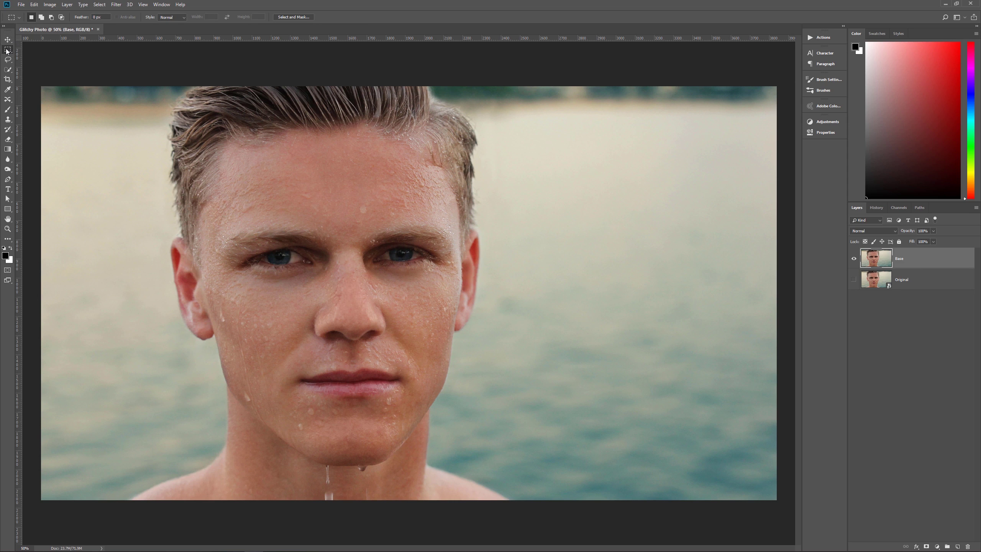
right_click(7, 51)
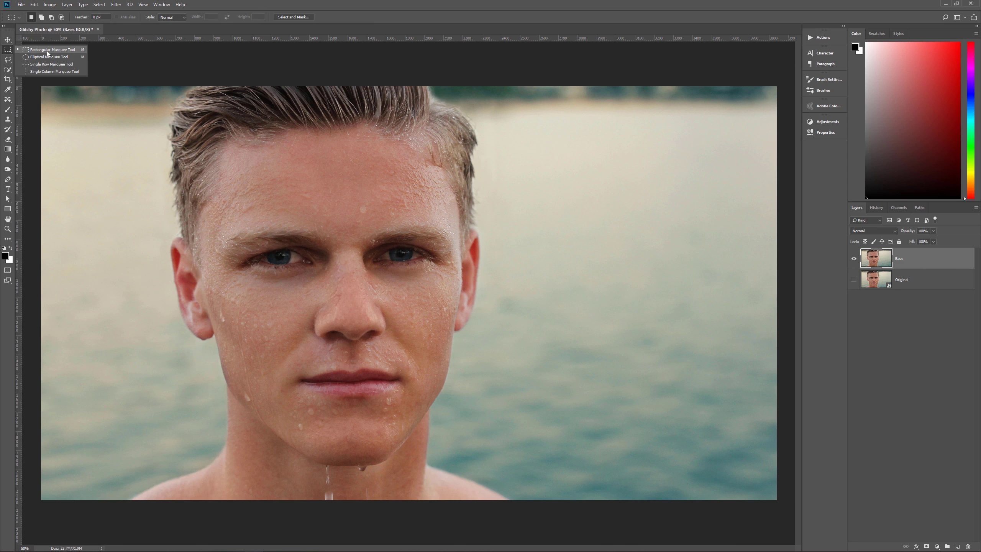
left_click(63, 50)
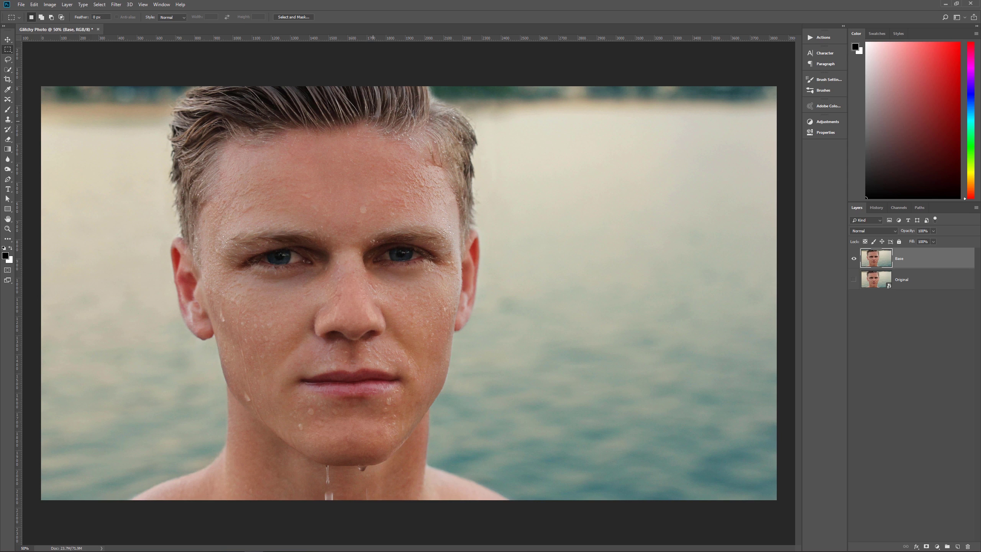
left_click_drag(371, 116, 511, 159)
key("shift")
left_click_drag(315, 195, 198, 221)
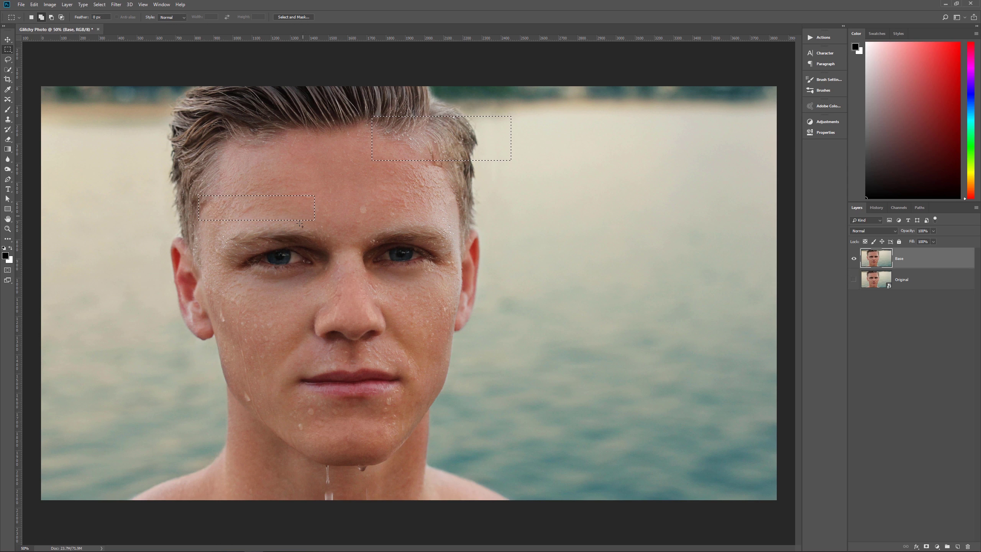
key("ctrl+d")
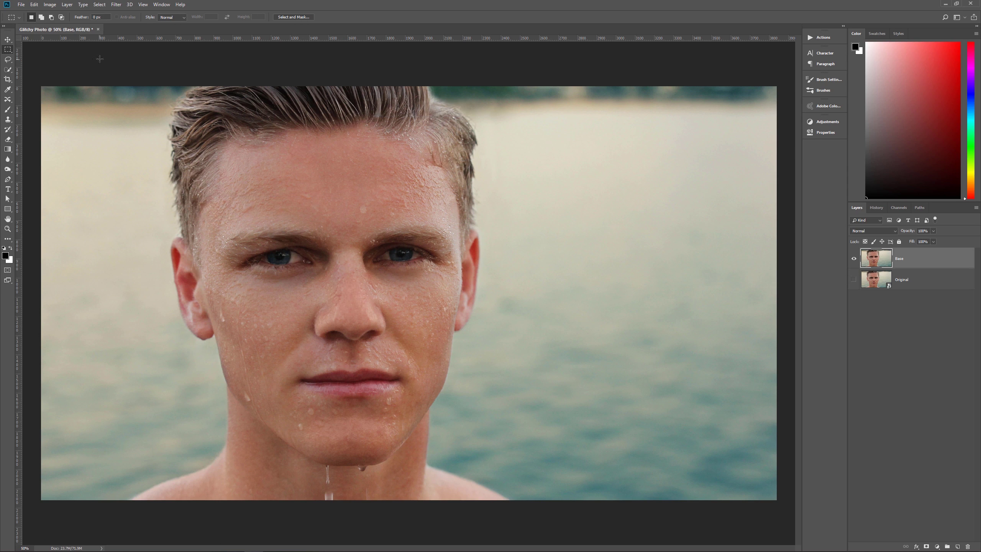
In Add to Selection mode, select twelve separate thin rectangles of varying size across the man's hair, face, neck and shoulders.
left_click(43, 18)
left_click(31, 18)
left_click(40, 18)
left_click_drag(388, 121, 526, 163)
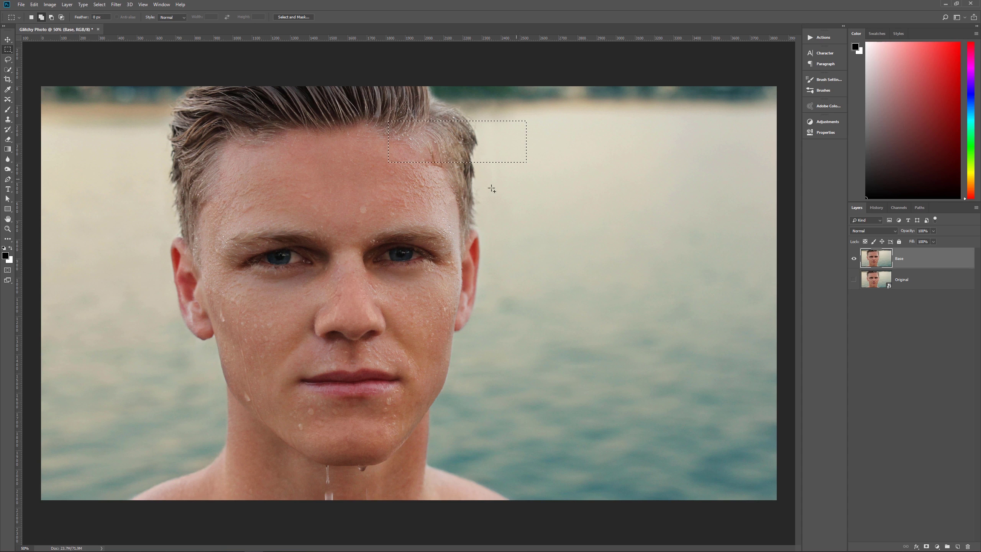
left_click_drag(102, 229, 350, 249)
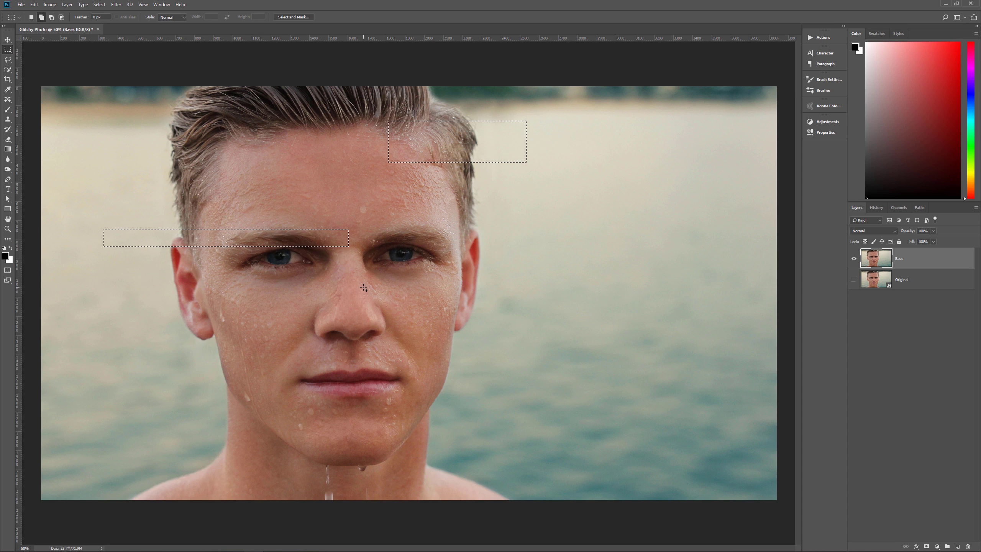
left_click_drag(364, 288, 512, 310)
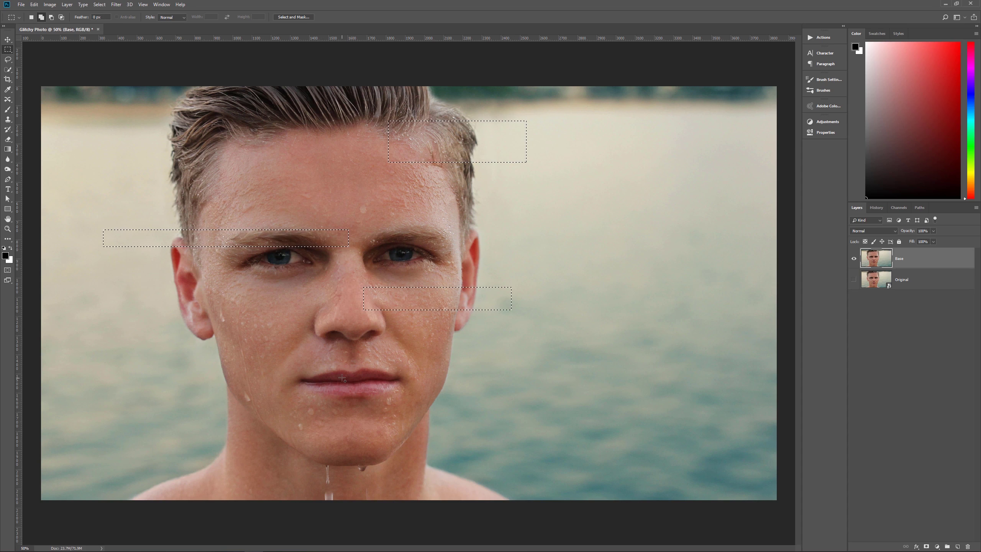
left_click_drag(143, 318, 243, 341)
left_click_drag(316, 388, 458, 400)
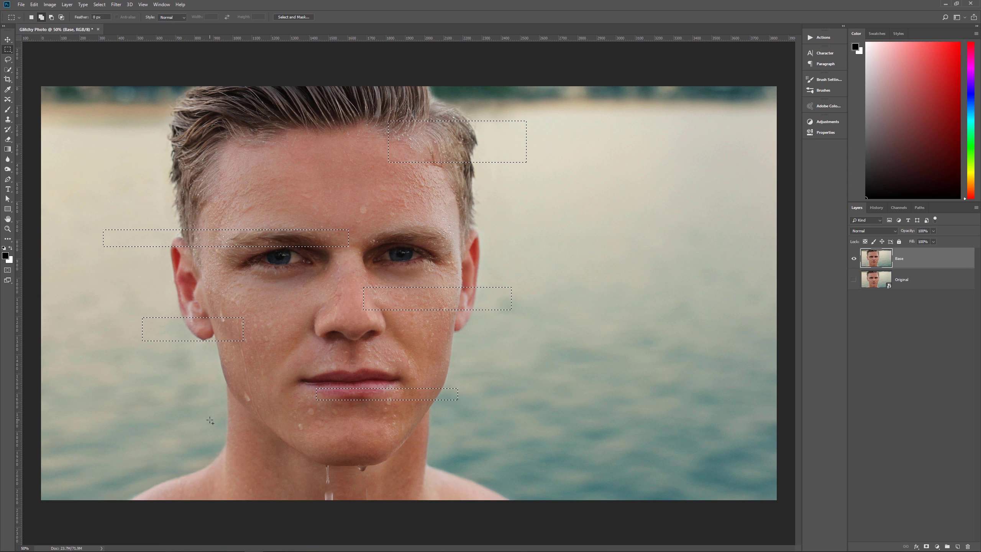
left_click_drag(209, 419, 319, 428)
left_click_drag(142, 115, 359, 95)
left_click_drag(567, 225, 419, 239)
left_click_drag(149, 476, 275, 486)
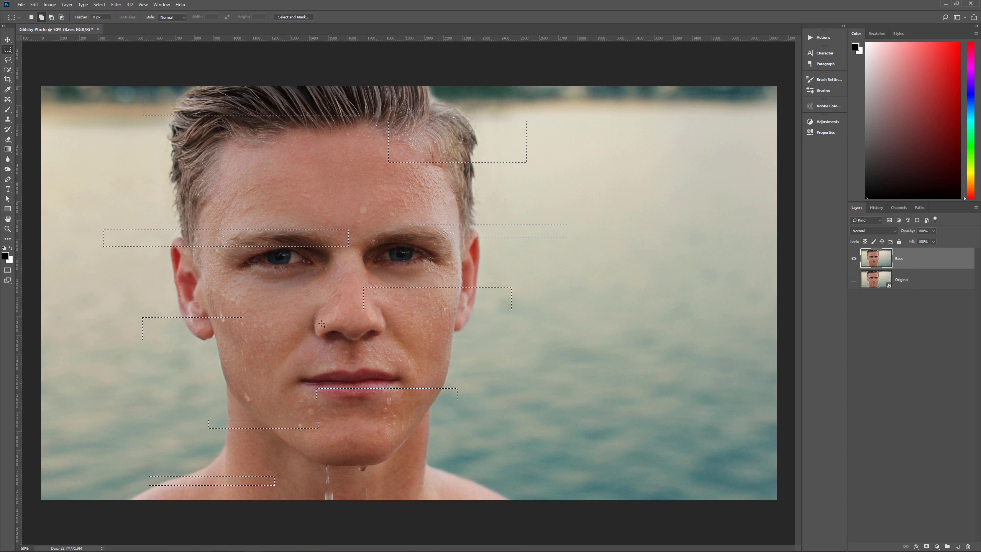
left_click_drag(370, 338, 337, 343)
left_click_drag(144, 157, 276, 164)
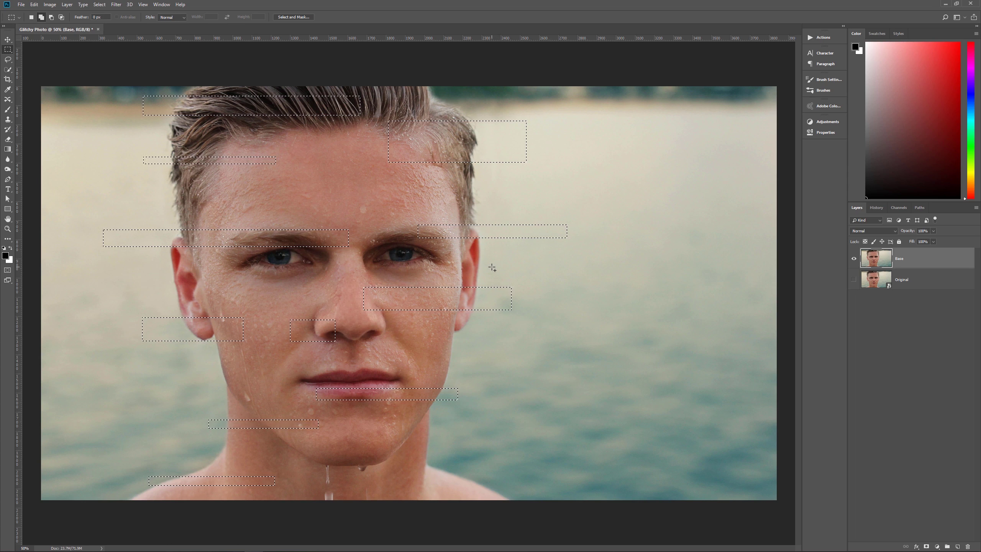
left_click_drag(410, 482, 502, 465)
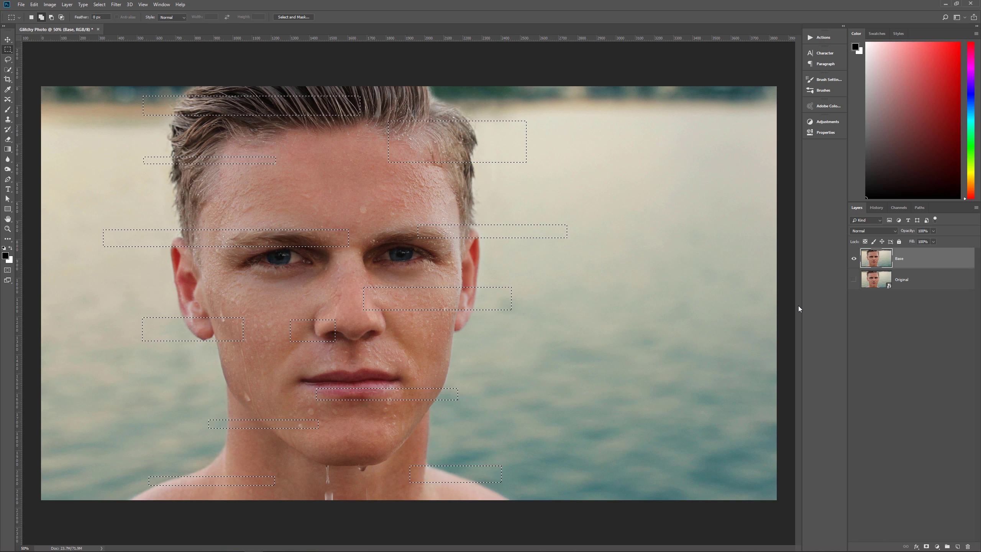
Copy the selected rectangles from the Base layer to a new layer and rename that layer as Cuts.
key("ctrl+j")
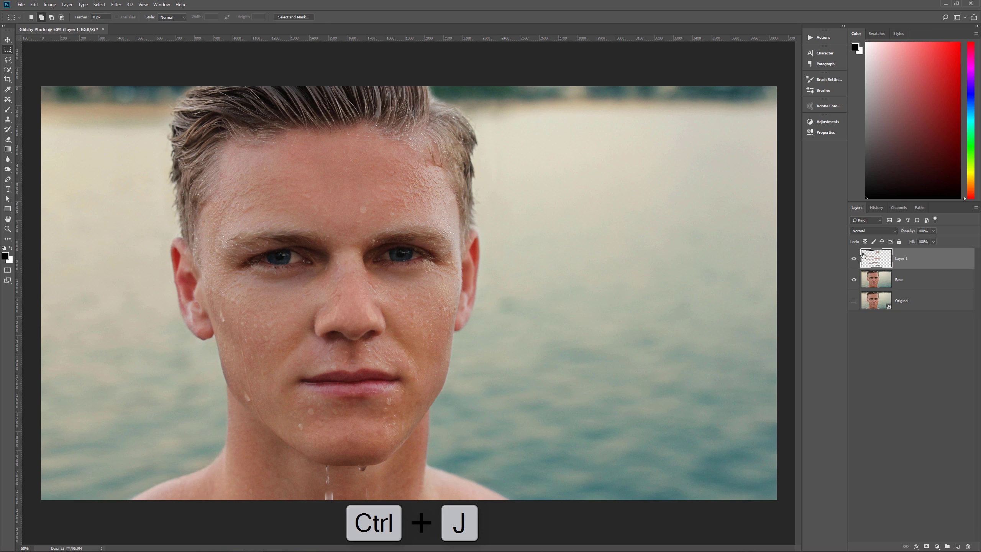
left_click(854, 280)
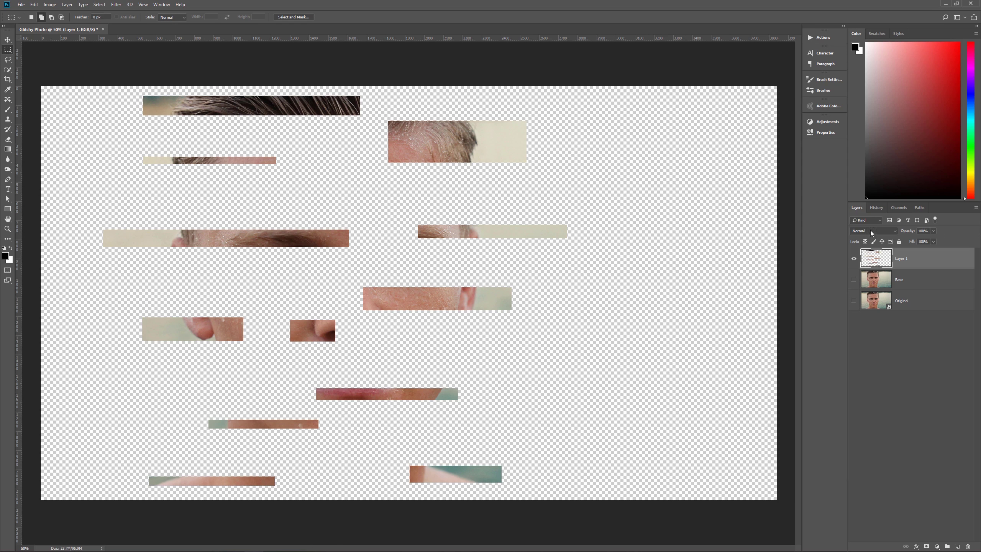
left_click(854, 279)
left_click(912, 272)
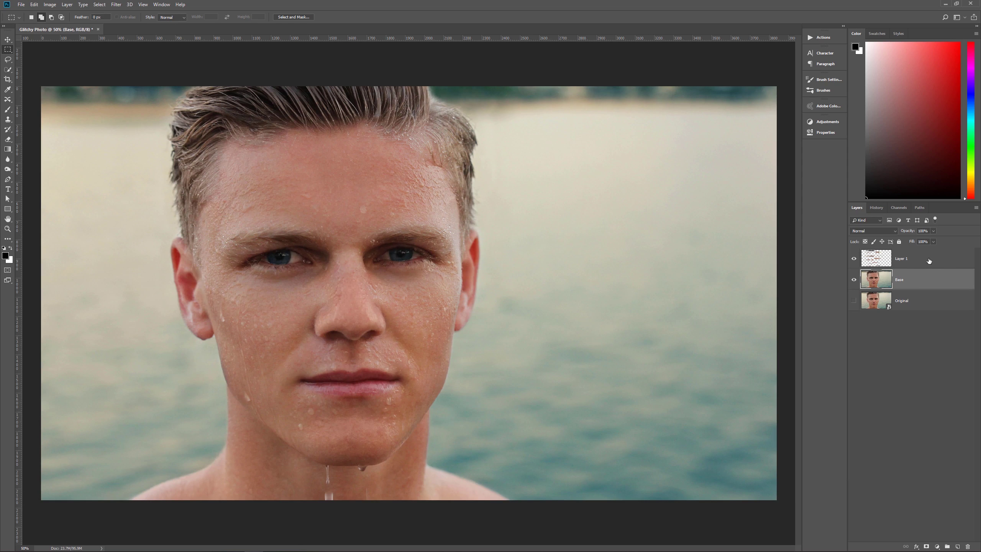
double_click(917, 258)
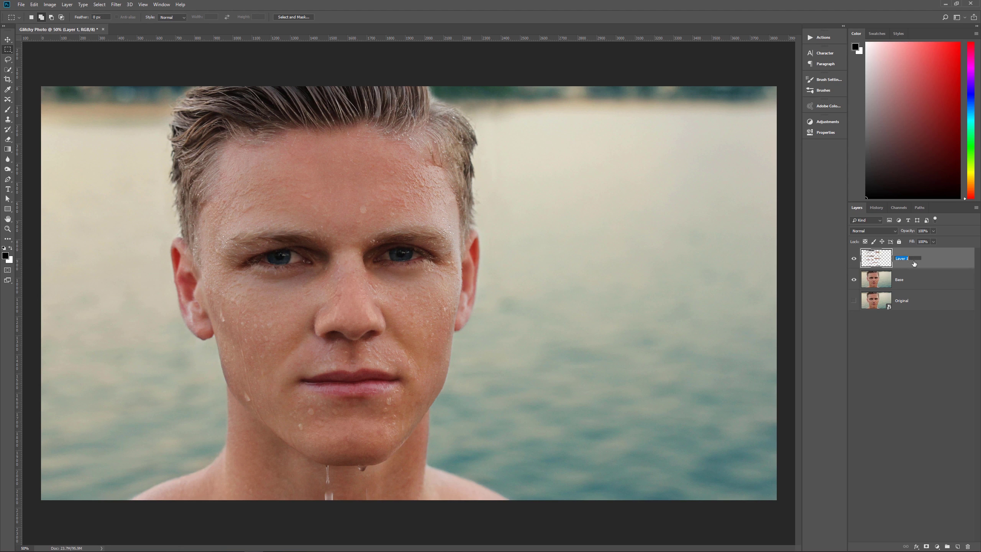
type("Cuts")
key("Return")
Apply a randomized Square Wave filter to Cuts: 2 generators, wavelength 200–500, amplitude 550–999, scale 20% horizontal and 1% vertical, repeating edge pixels.
left_click(116, 4)
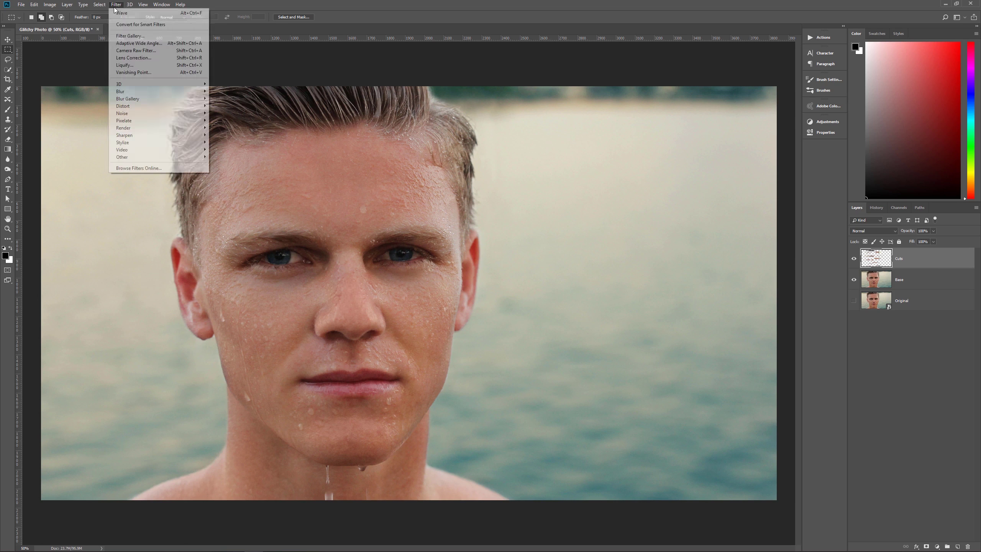
mouse_move(186, 105)
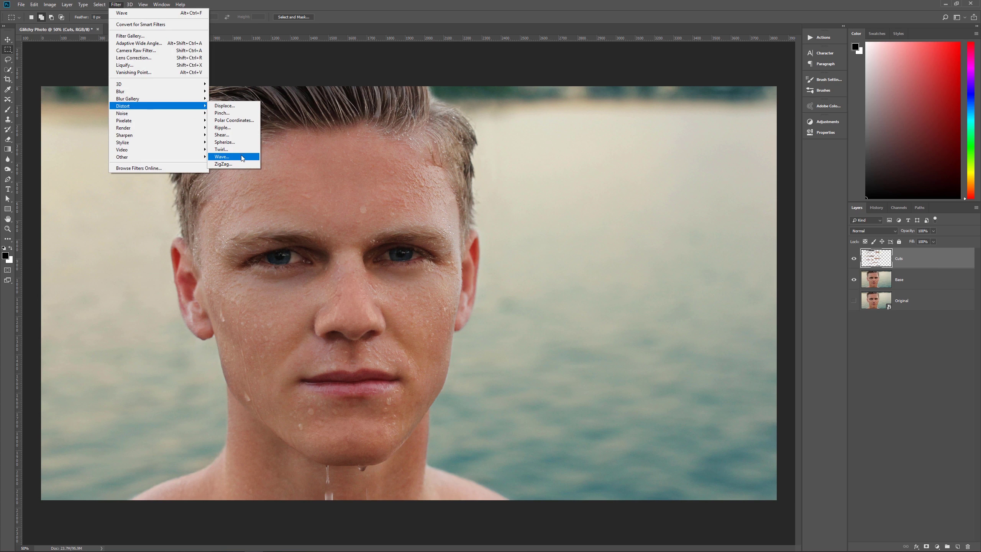
left_click(221, 157)
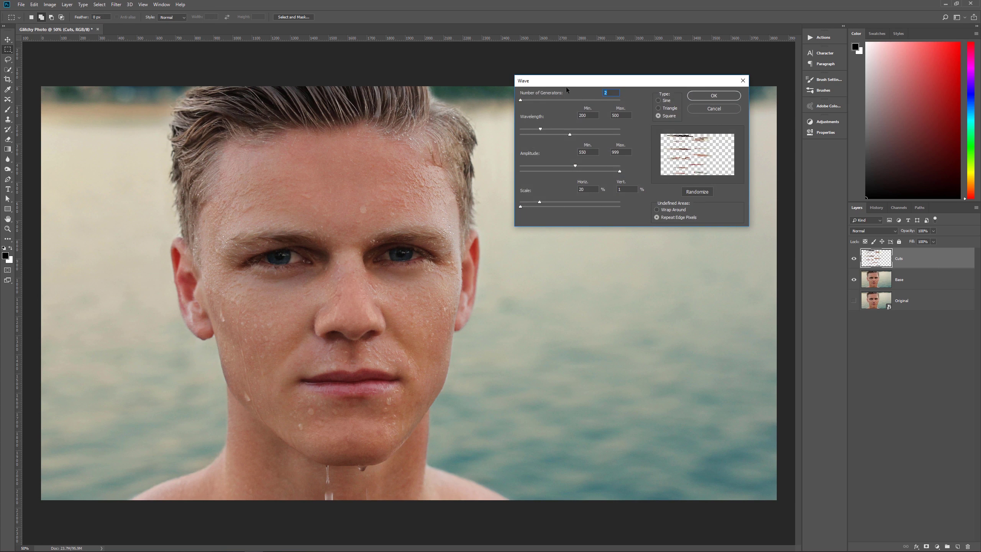
left_click_drag(567, 85, 560, 76)
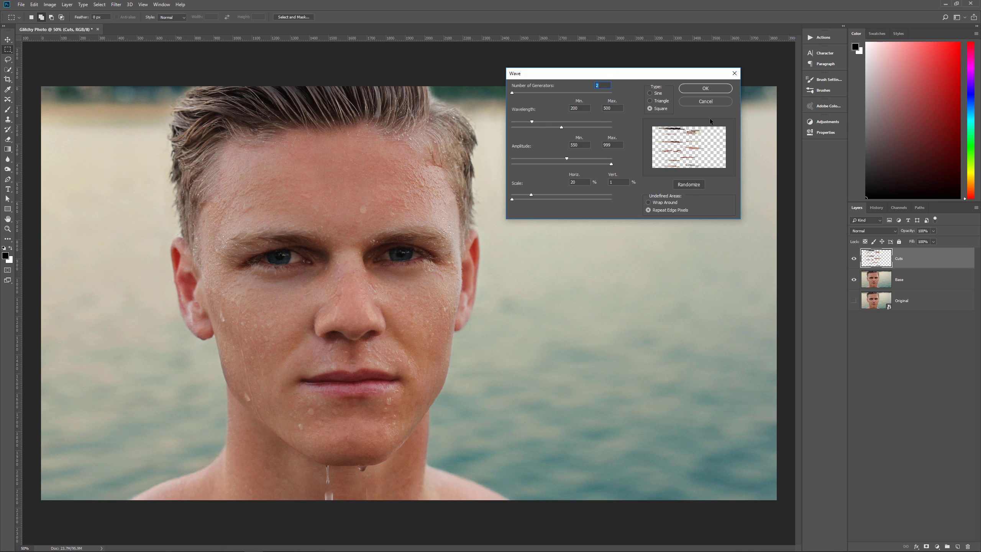
left_click(693, 185)
left_click(696, 186)
left_click(712, 89)
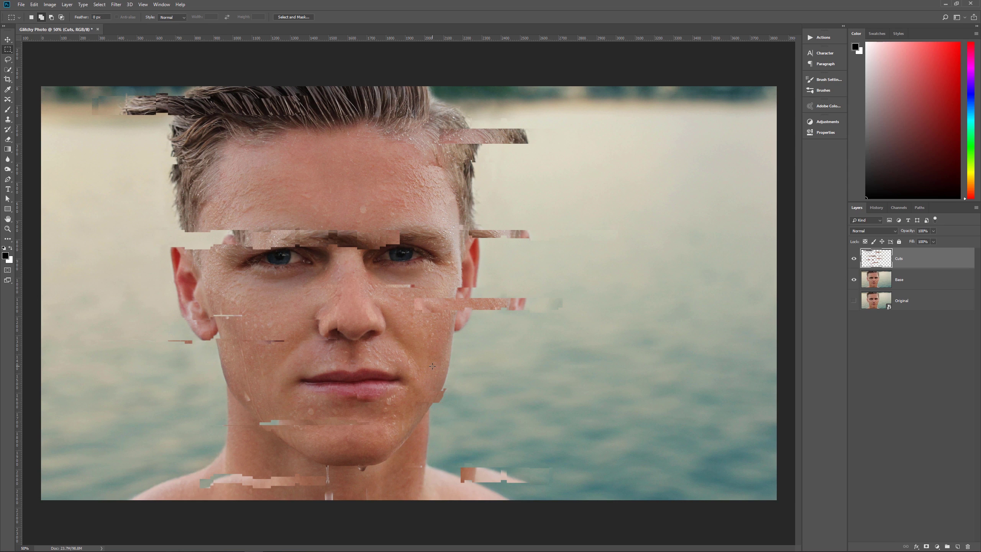
On the Base layer, select three full-width horizontal strips of varying height across the hair, the upper forehead and just above the eyebrows.
left_click(912, 285)
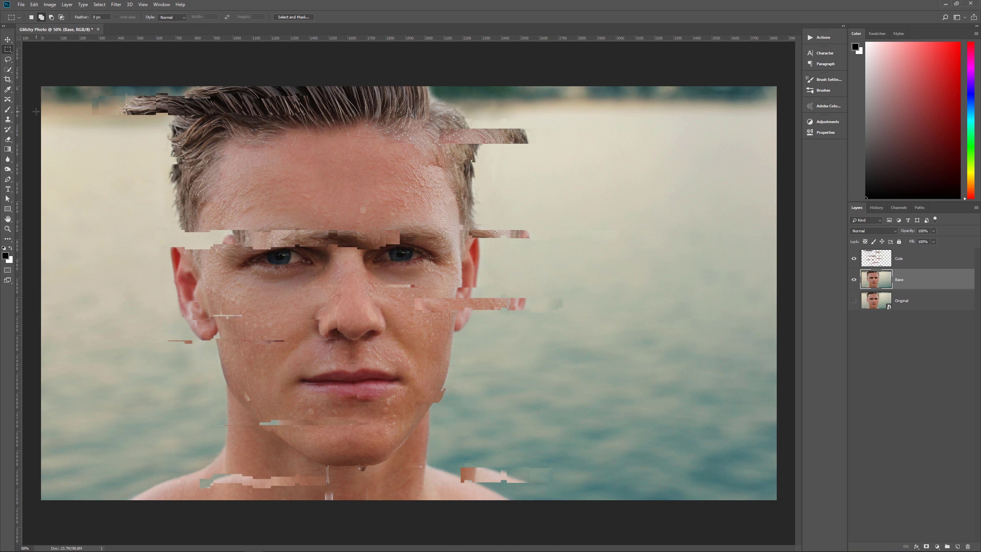
left_click_drag(41, 112, 827, 136)
left_click_drag(35, 178, 865, 174)
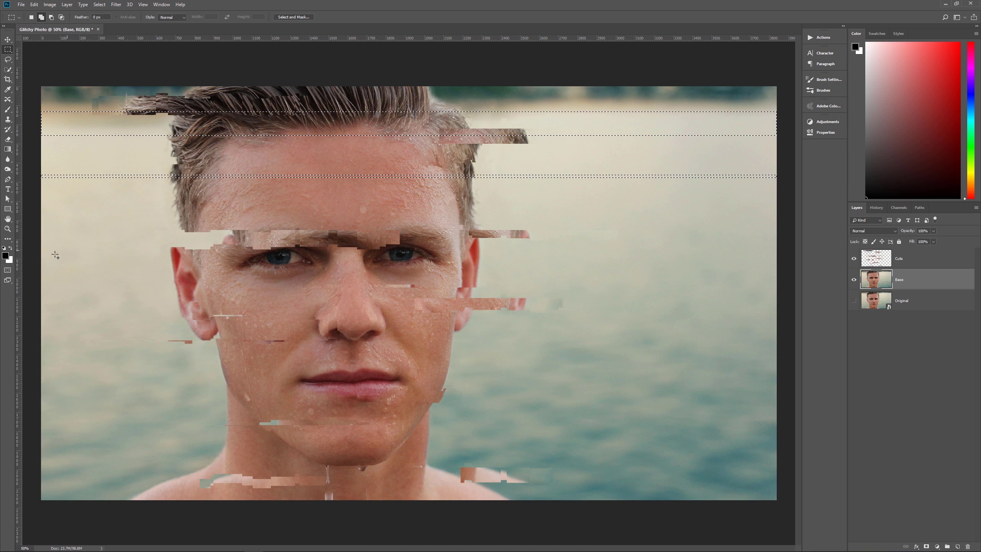
left_click_drag(36, 222, 839, 208)
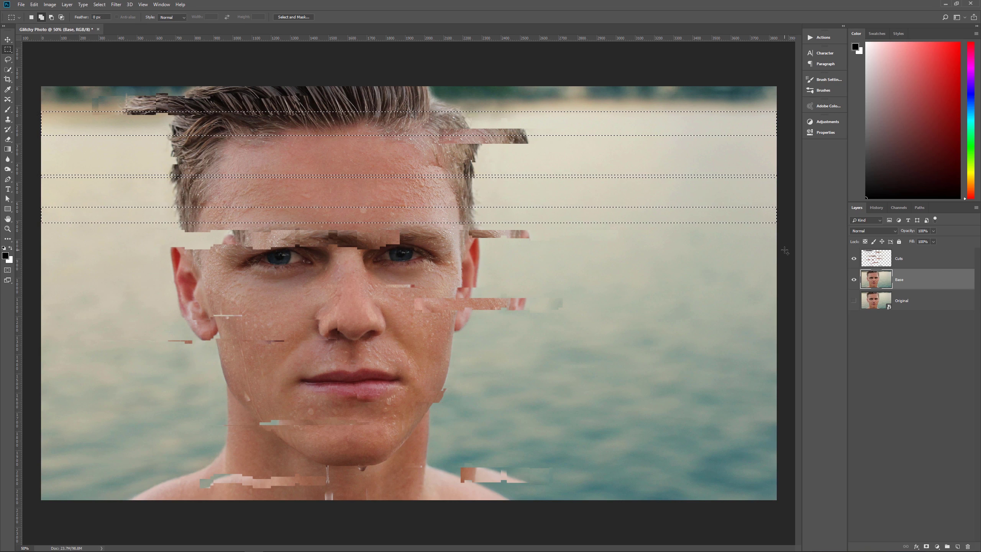
left_click_drag(785, 256, 39, 273)
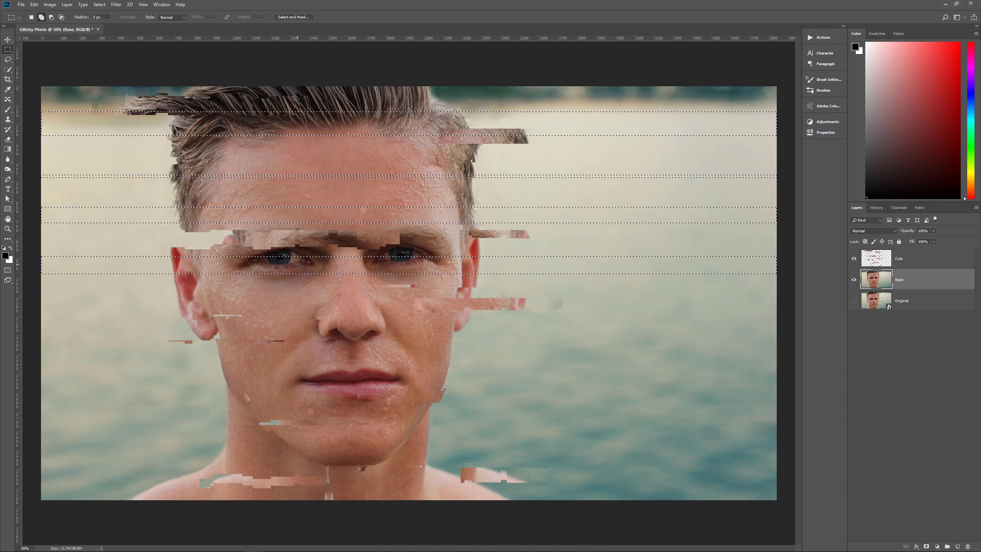
key("alt")
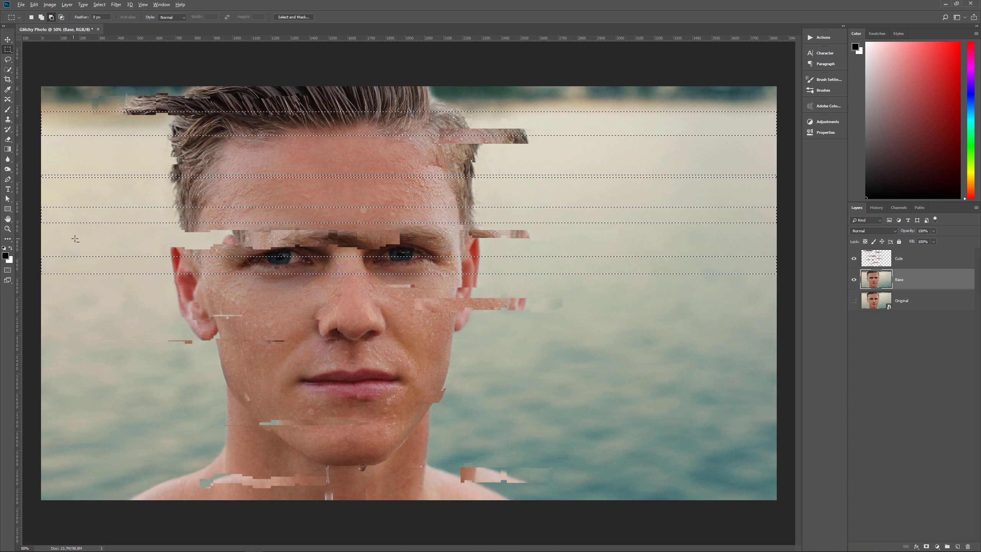
left_click_drag(28, 247, 372, 284)
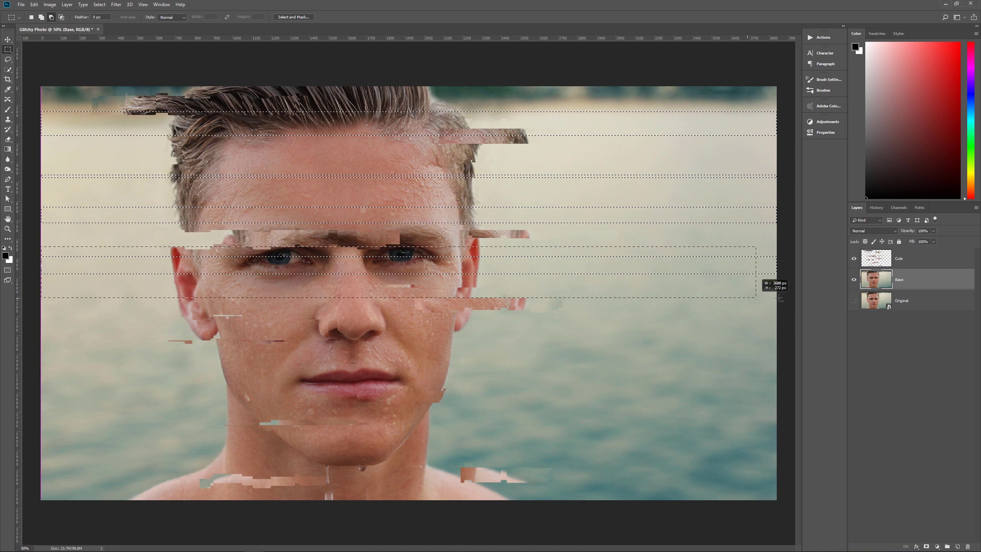
left_click_drag(779, 298, 780, 296)
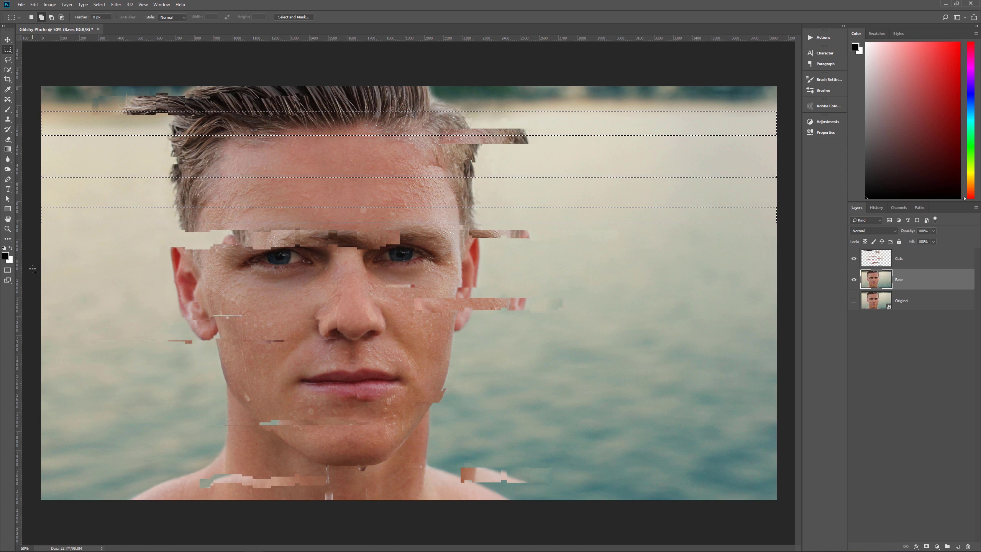
Add seven more full-width strips of varying height below the eyes, over the nose, upper lip, mouth, chin and shoulders, and across the top hair.
left_click_drag(33, 270, 453, 276)
left_click_drag(733, 274, 802, 277)
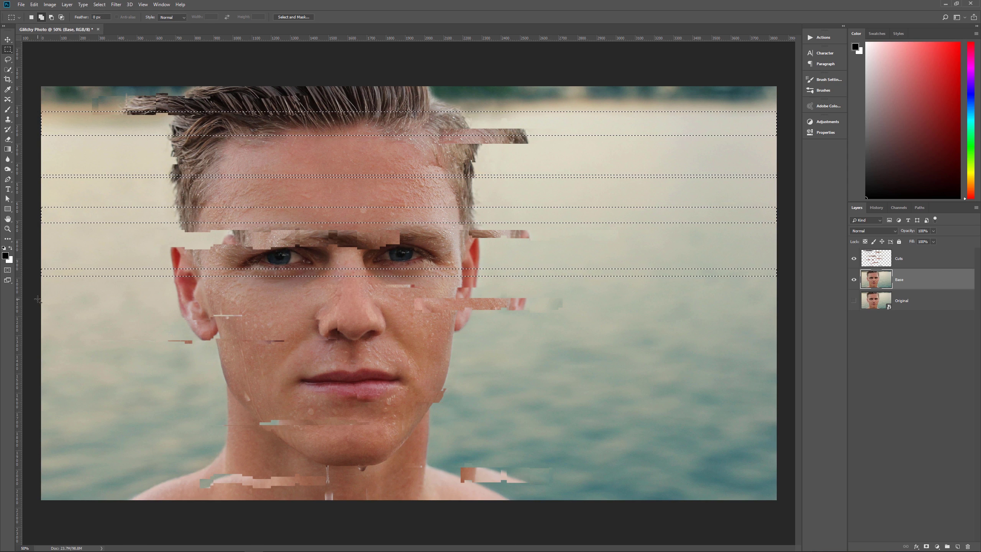
left_click_drag(35, 300, 856, 315)
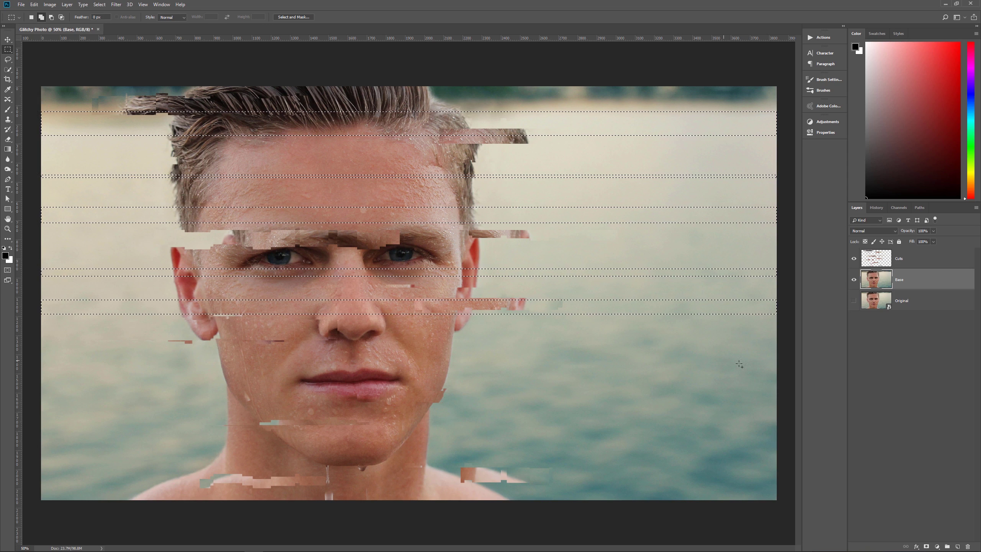
left_click_drag(784, 358, 1, 348)
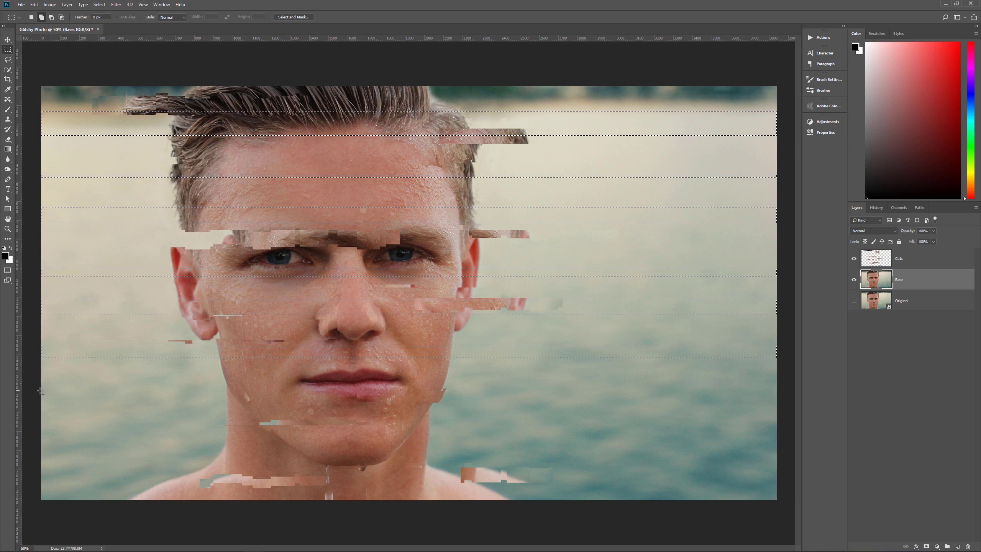
left_click_drag(35, 397, 778, 384)
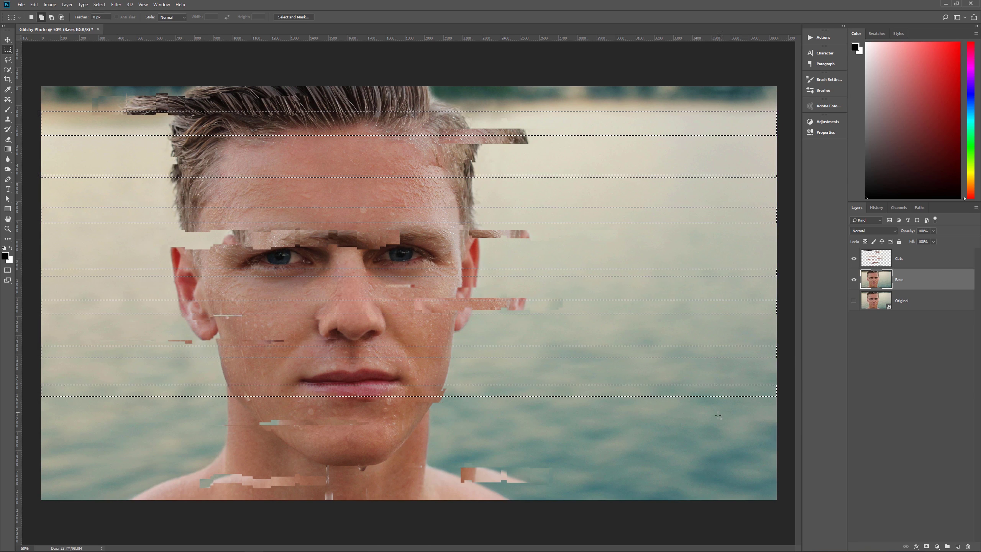
left_click_drag(784, 427, 854, 548)
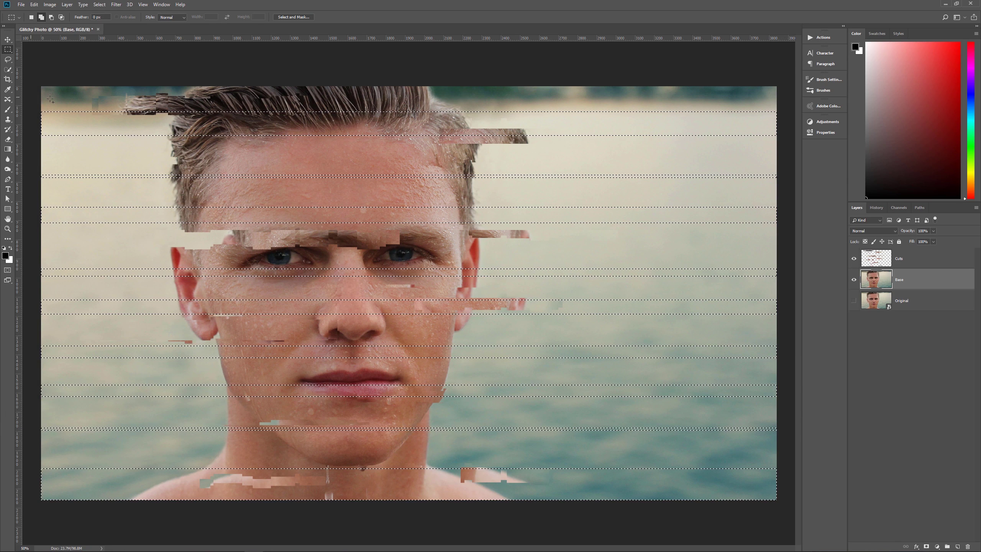
left_click_drag(39, 96, 853, 101)
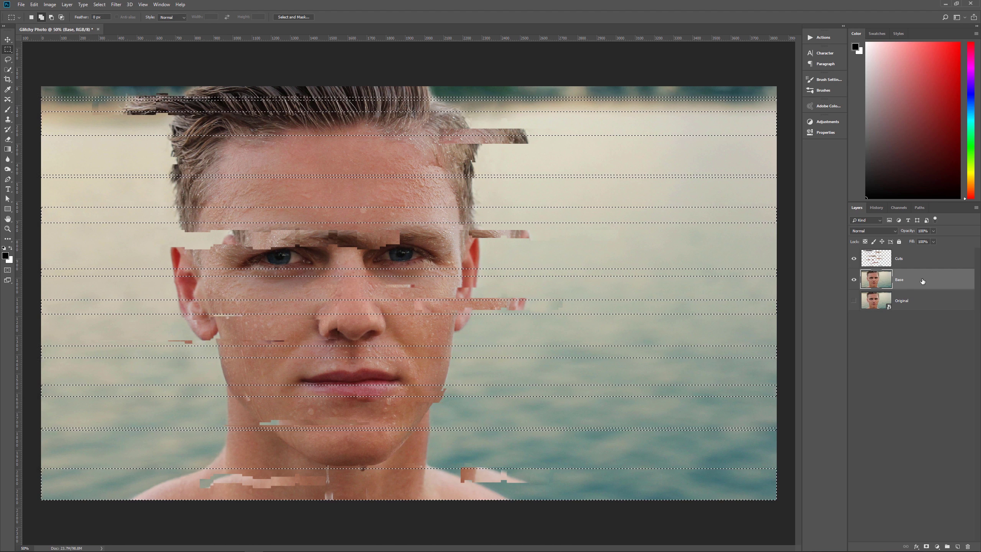
Reapply the last Wave filter to the selected strips of the Base layer and clear the selection.
left_click(116, 5)
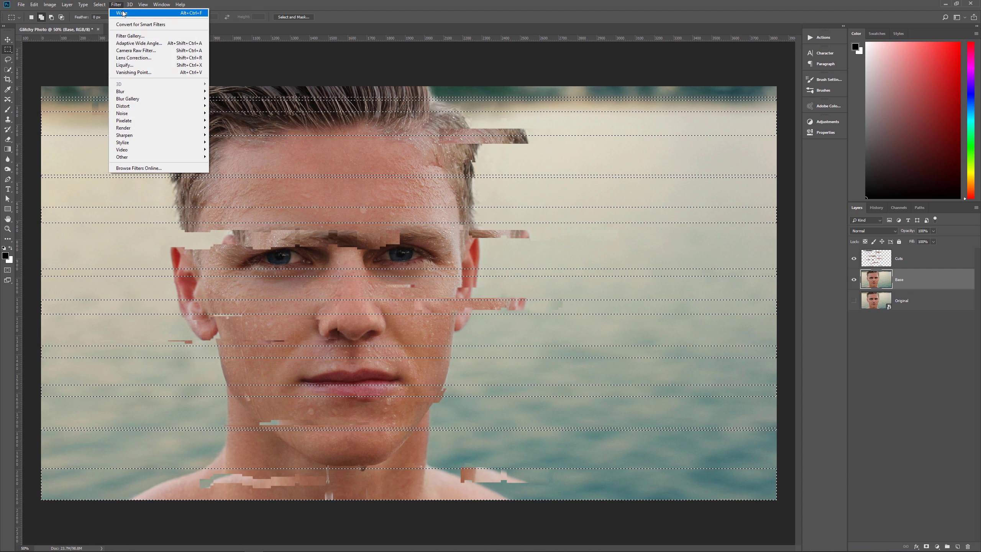
left_click(122, 13)
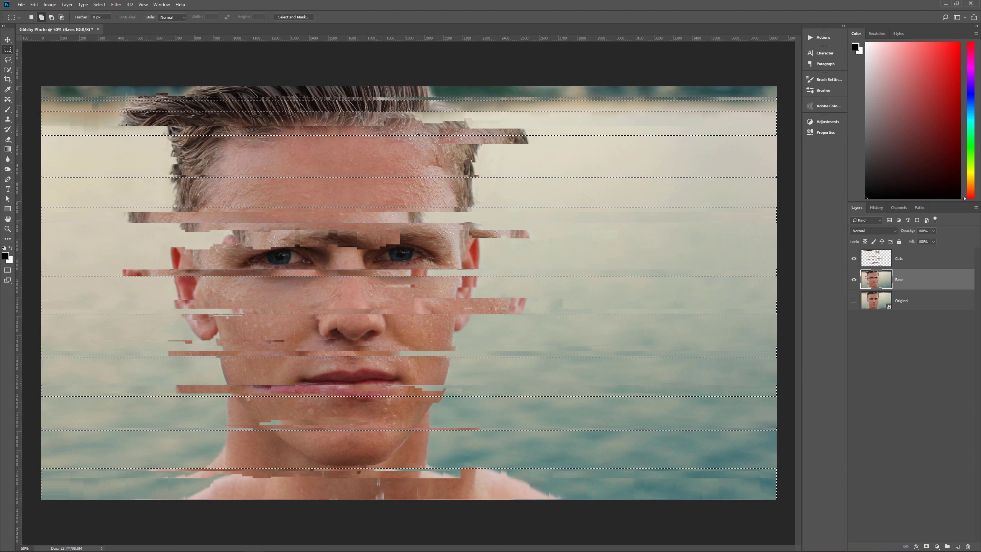
key("ctrl+d")
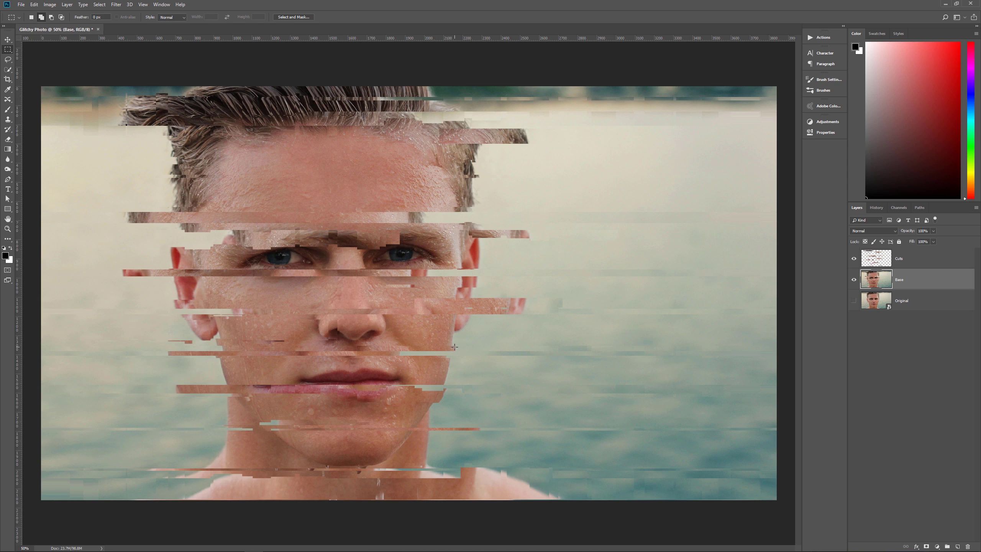
Stamp all visible layers into a new layer above Cuts and hide the Cuts and Base layers.
left_click(908, 262)
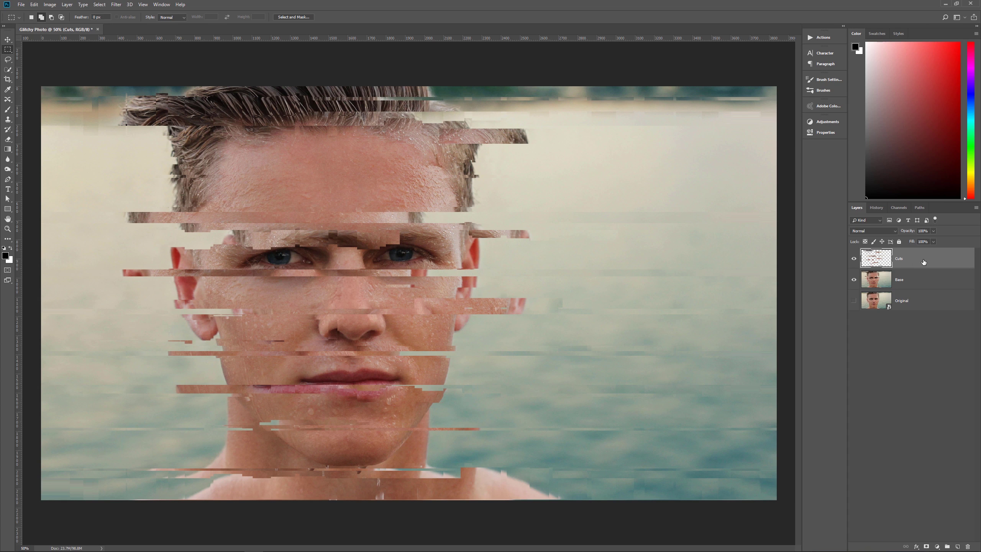
key("ctrl+shift+alt+e")
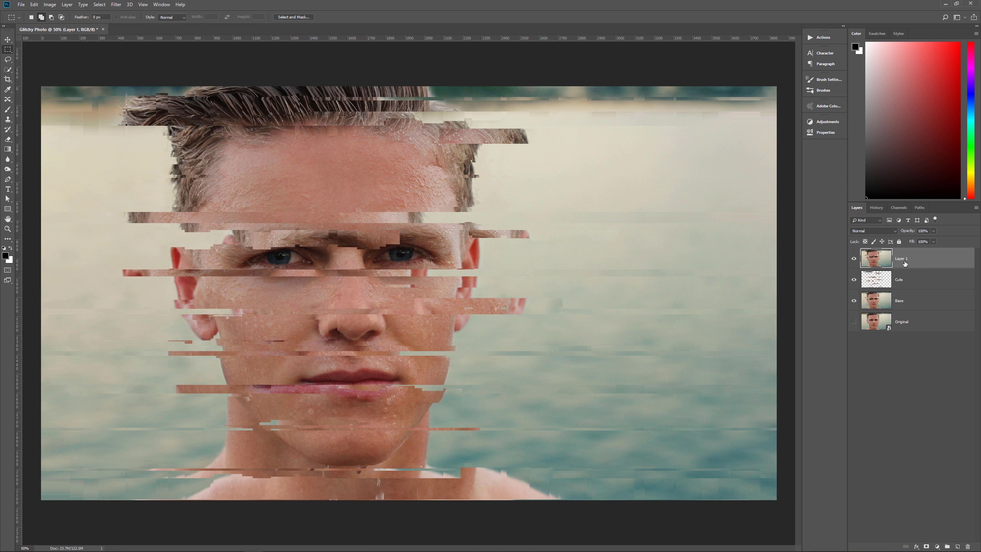
left_click(853, 280)
left_click(854, 301)
left_click(854, 259)
left_click(853, 259)
Duplicate the stamped layer twice and rename the three layers, from lowest to highest, Merged, Merged Red and Merged Cyan.
key("ctrl+j")
key("ctrl+j")
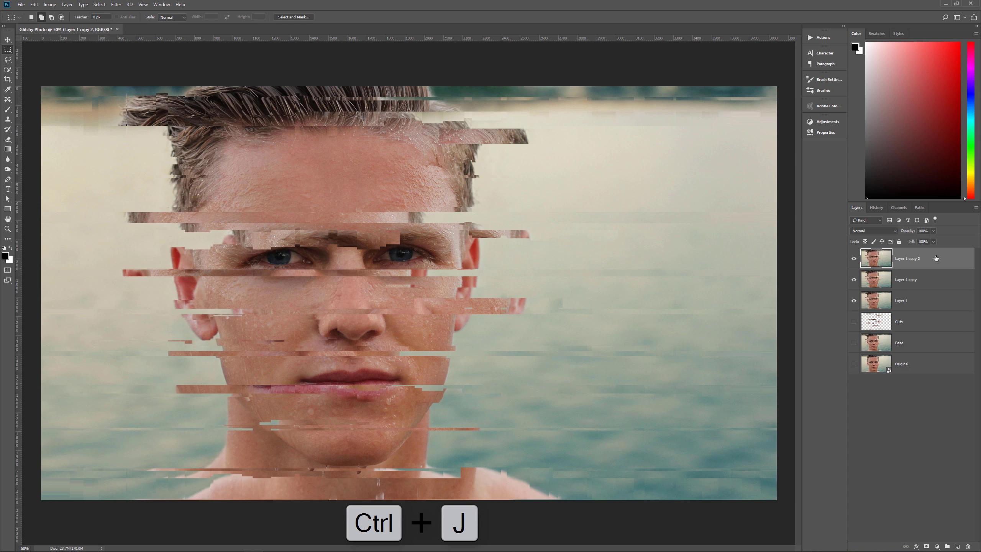
double_click(902, 301)
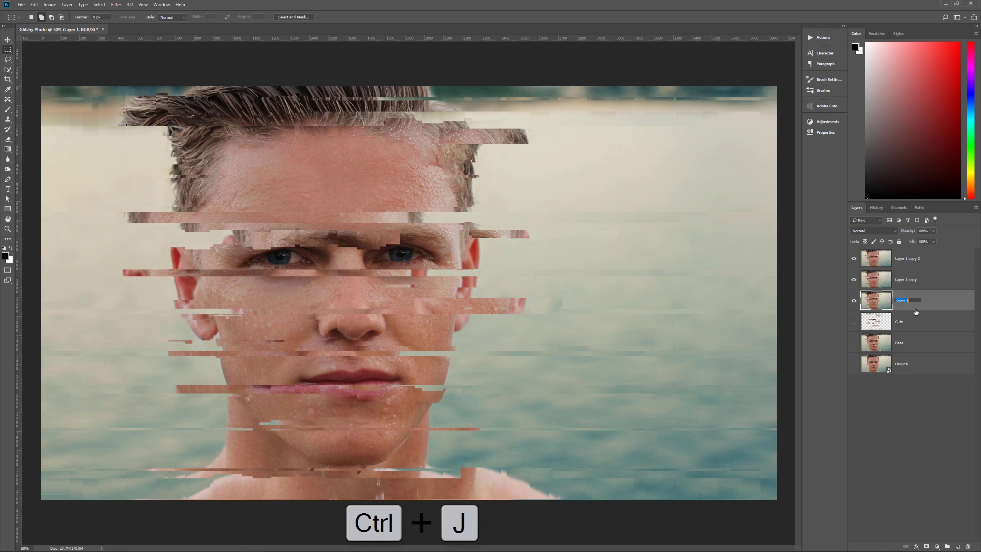
type("Mer")
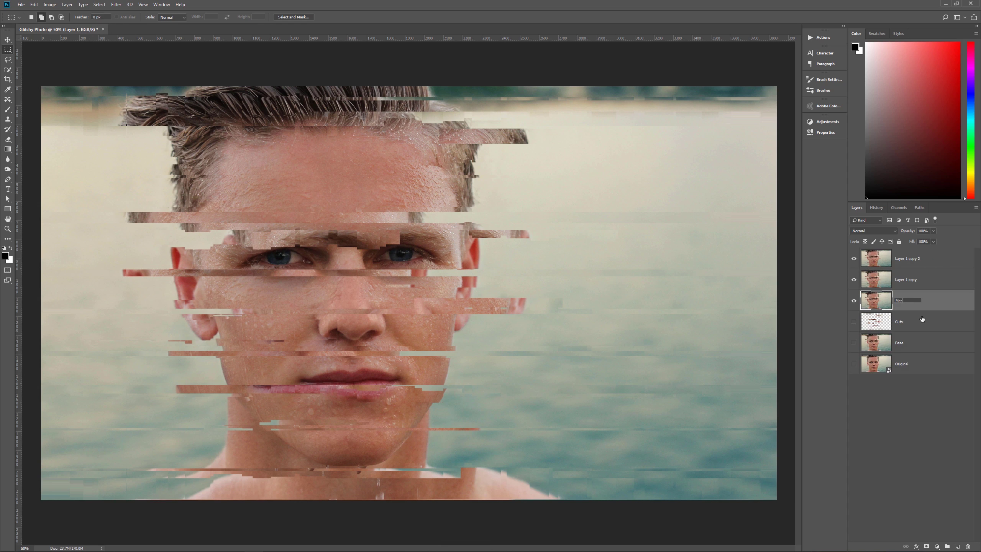
type("ged")
key("Return")
double_click(906, 280)
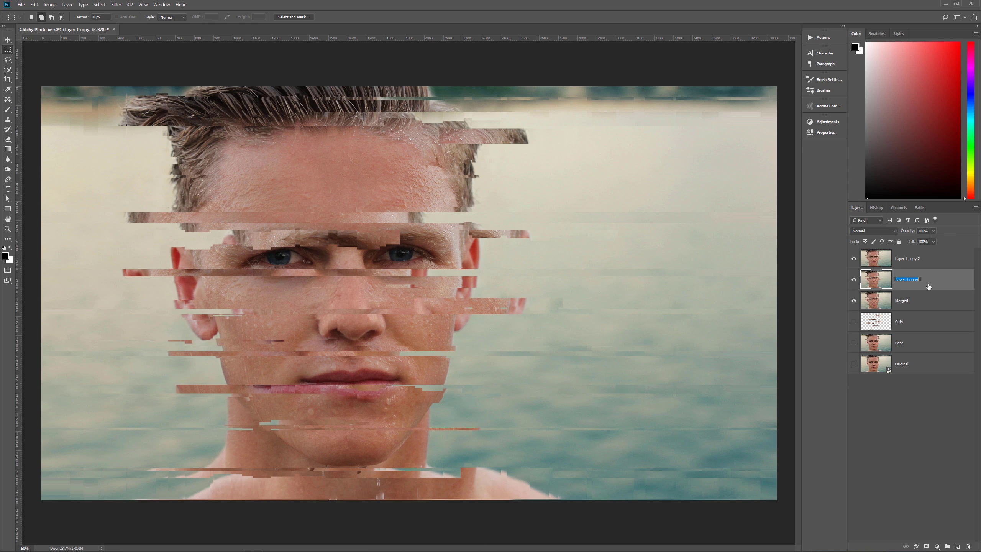
type("Merged Red")
double_click(903, 258)
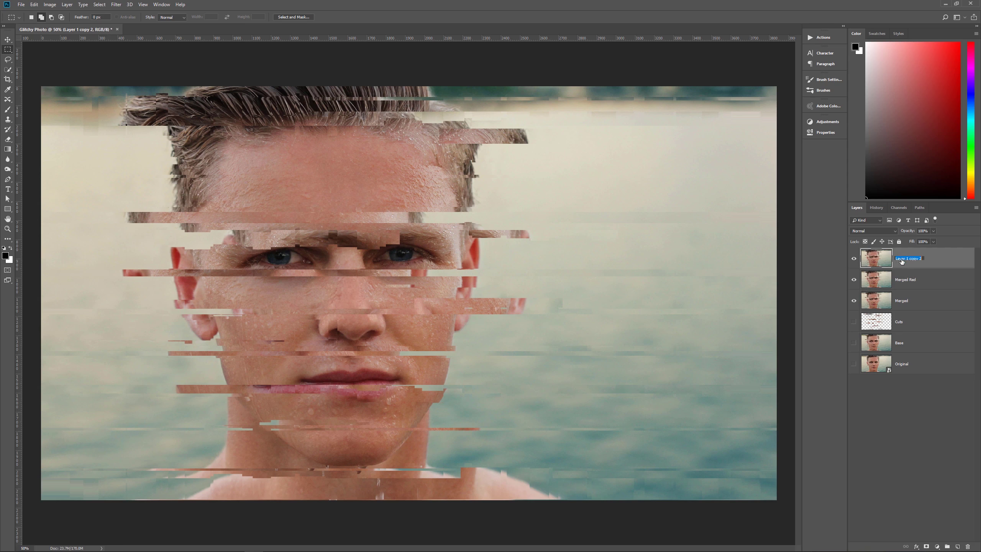
type("Merged Cyan")
key("Return")
Turn off the R channel in the blending options of the Merged Cyan layer.
left_click(905, 300)
left_click(923, 286)
left_click(928, 254)
right_click(946, 259)
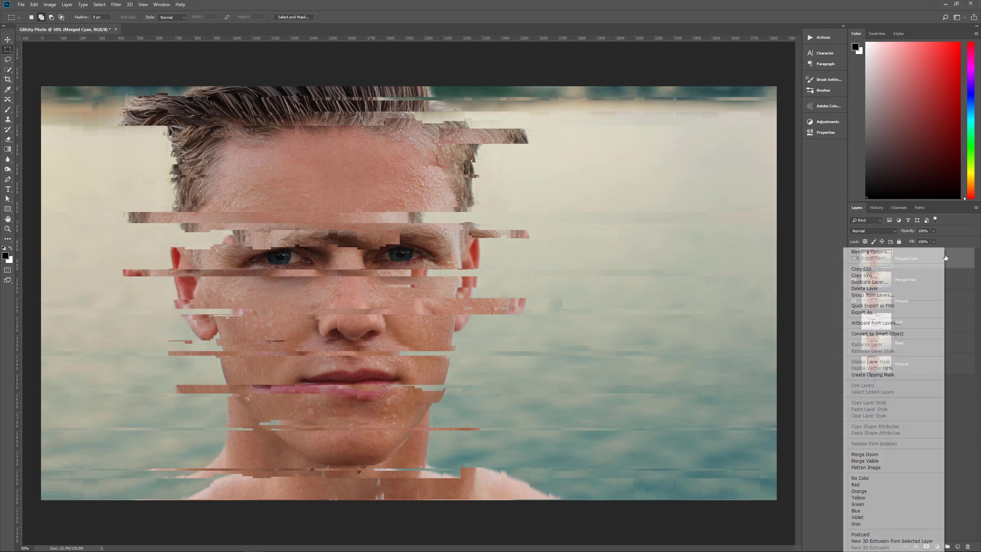
left_click(871, 251)
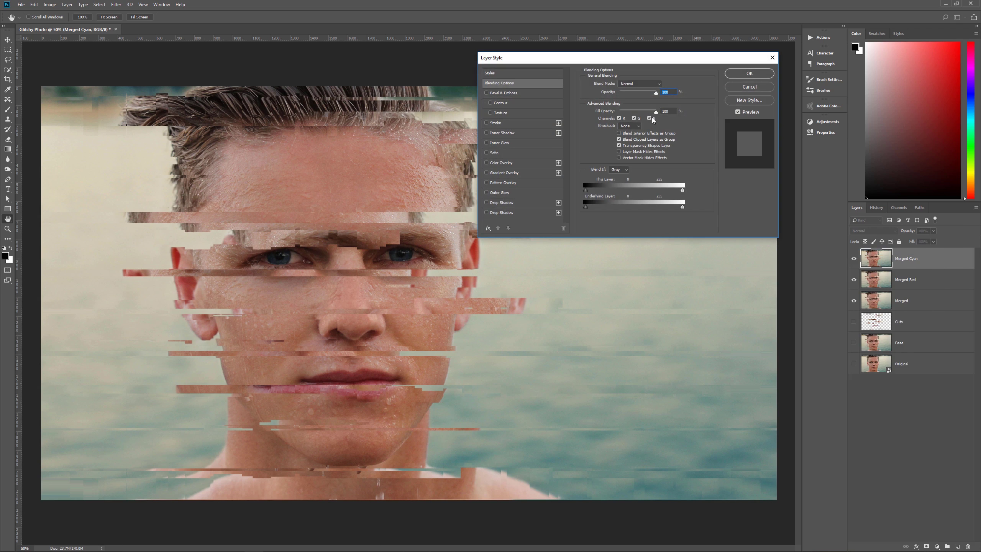
left_click(620, 119)
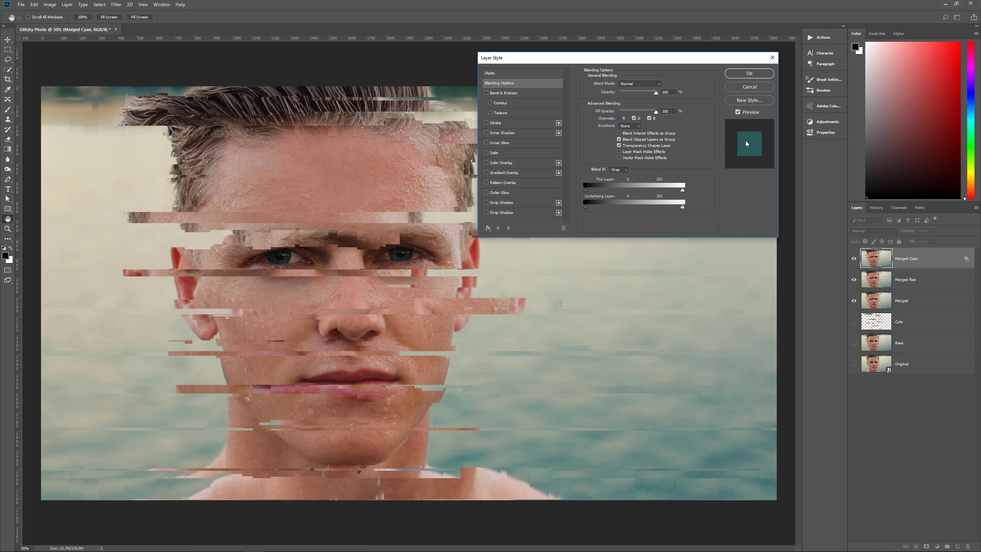
left_click(742, 77)
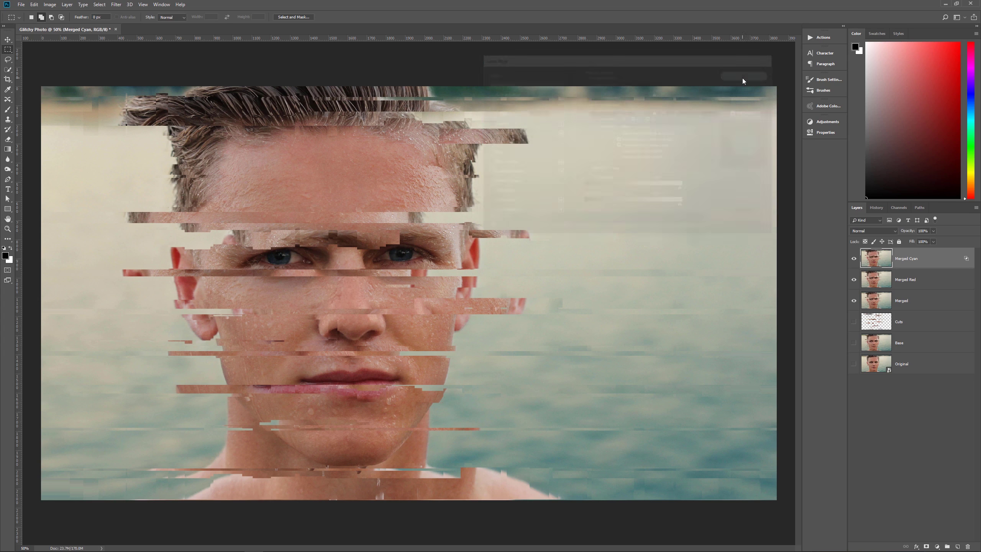
Turn off the G and B channels in the blending options of the Merged Red layer.
left_click(922, 280)
right_click(922, 280)
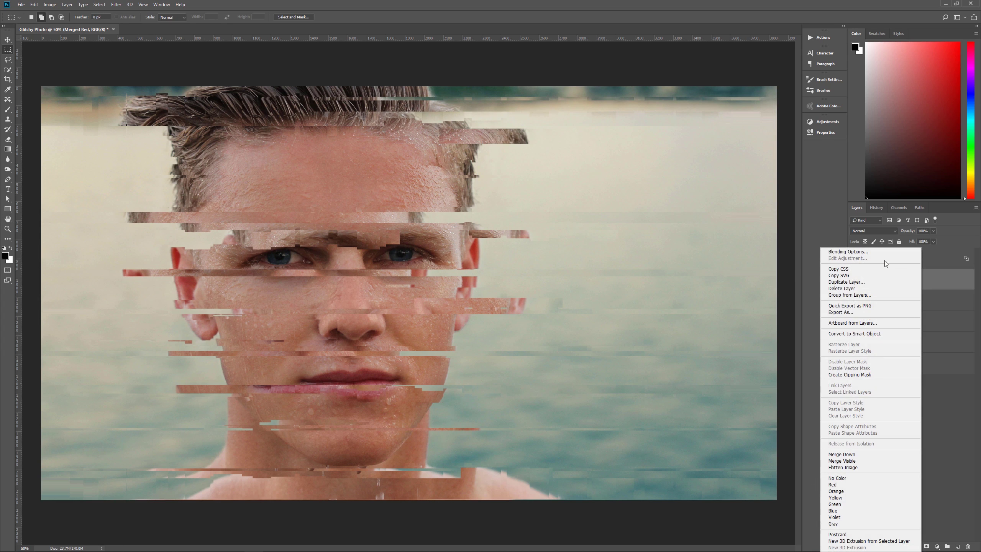
left_click(876, 254)
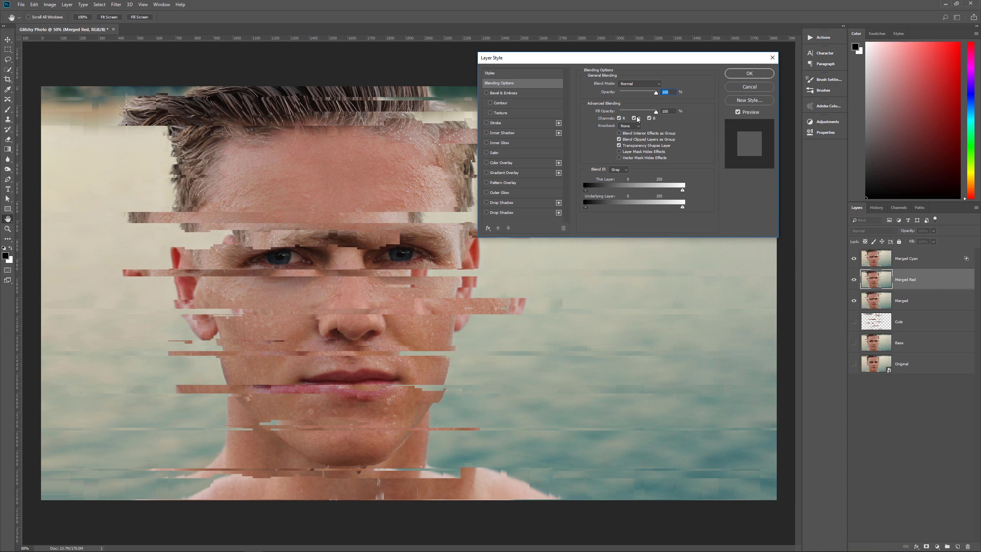
left_click(634, 118)
left_click(650, 118)
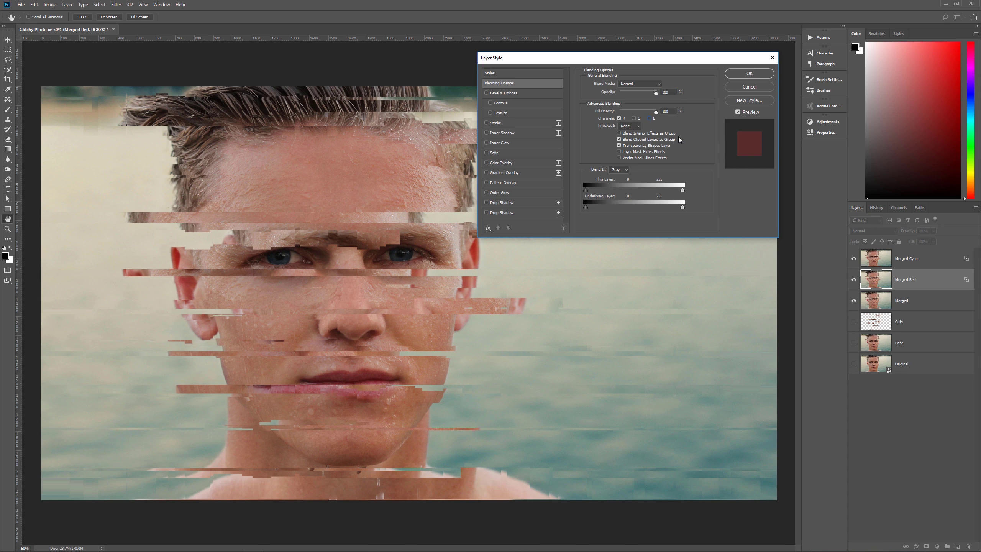
left_click(751, 74)
Shift the Merged Cyan layer slightly to the left with the Move tool to create red and cyan fringes.
left_click(912, 264)
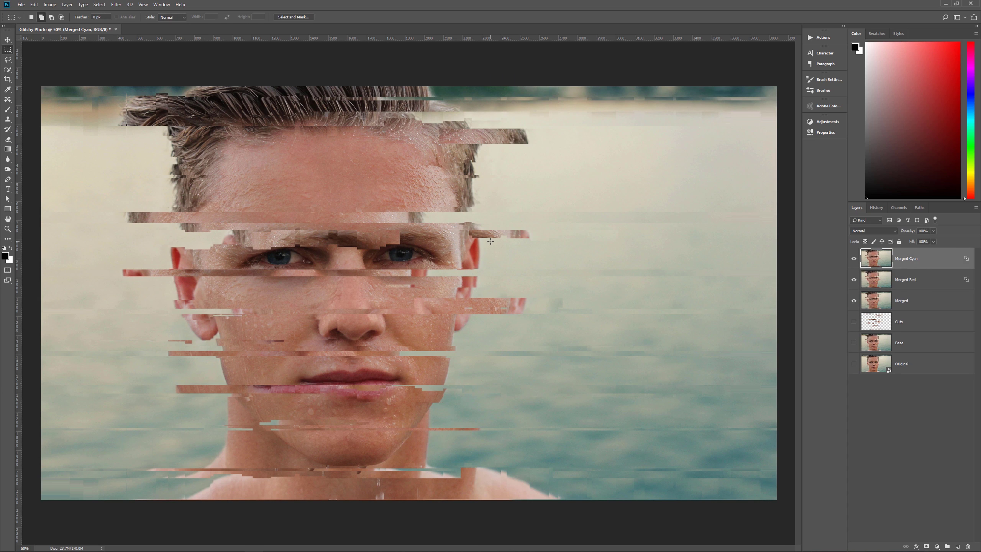
key("v")
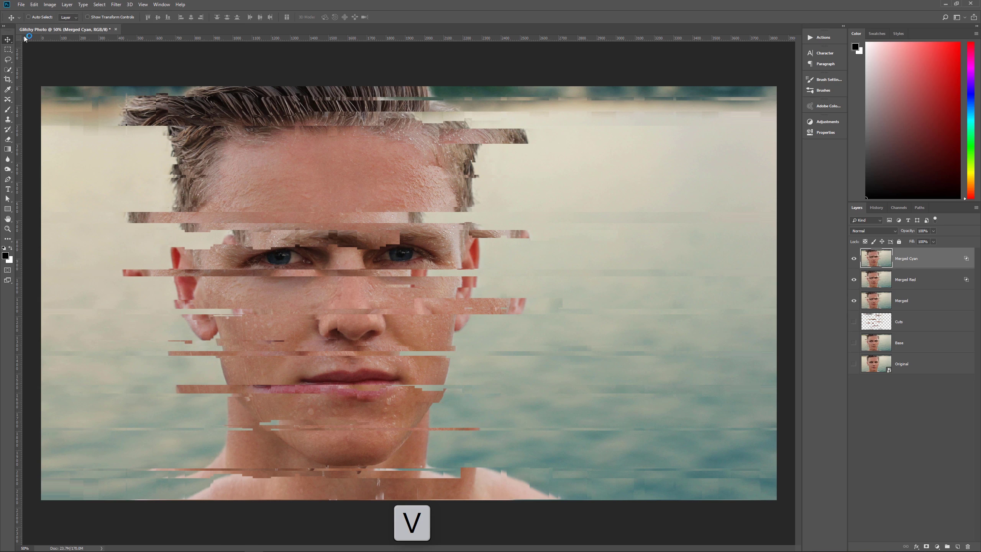
left_click(37, 20)
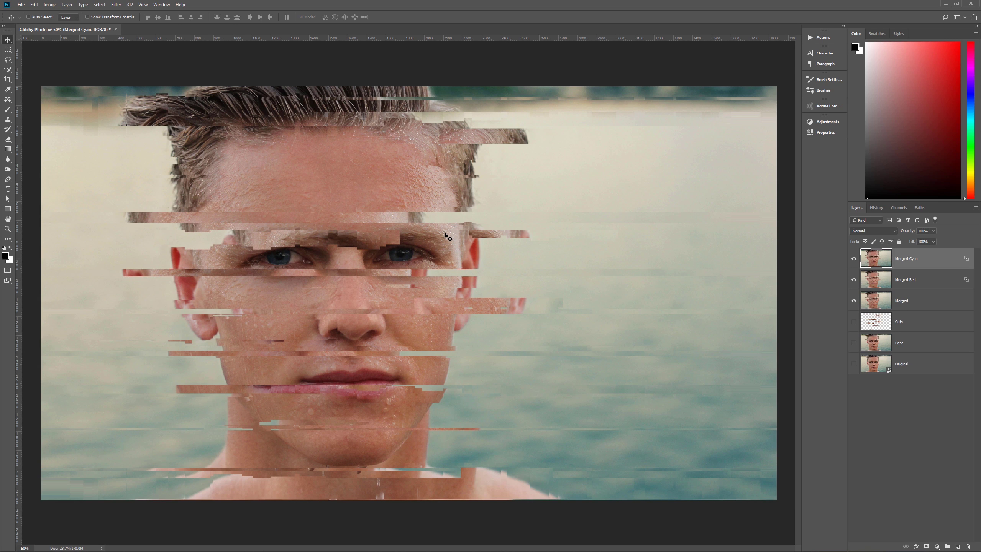
left_click_drag(445, 234, 441, 234)
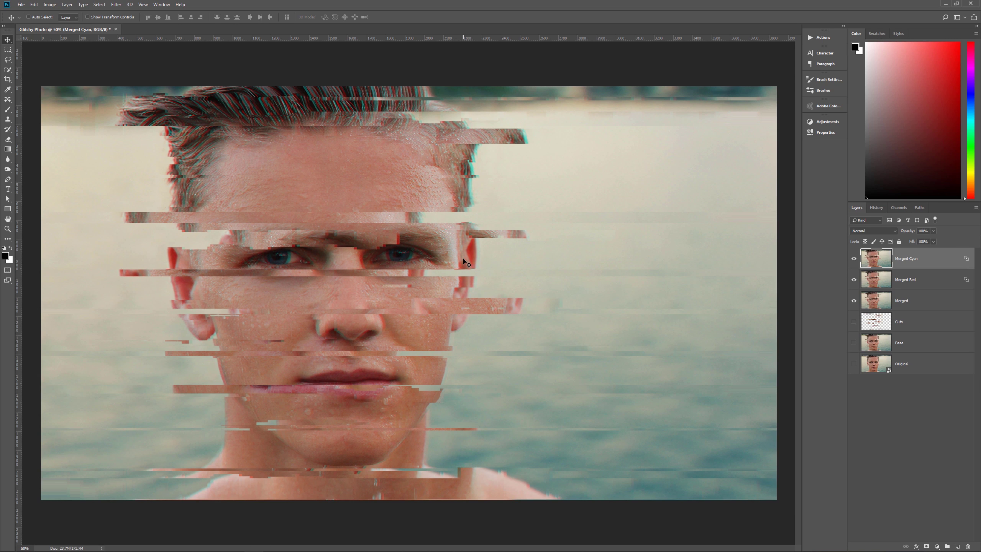
key("Left")
key("Left")
key("Left")
key("Left")
key("Left")
key("Left")
key("Left")
key("Left")
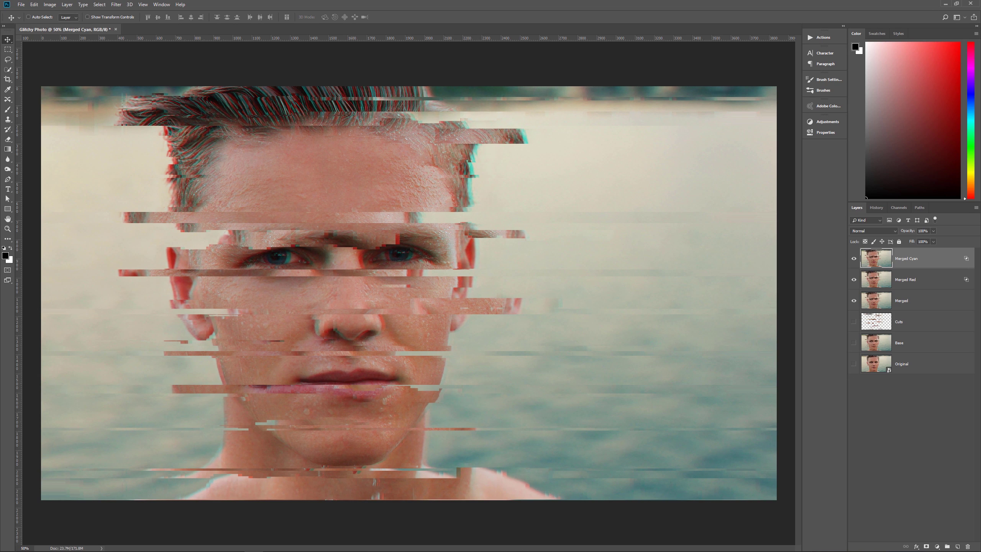
Shift the Merged Red layer slightly to the right with the Move tool to widen the red and cyan fringes.
left_click(924, 278)
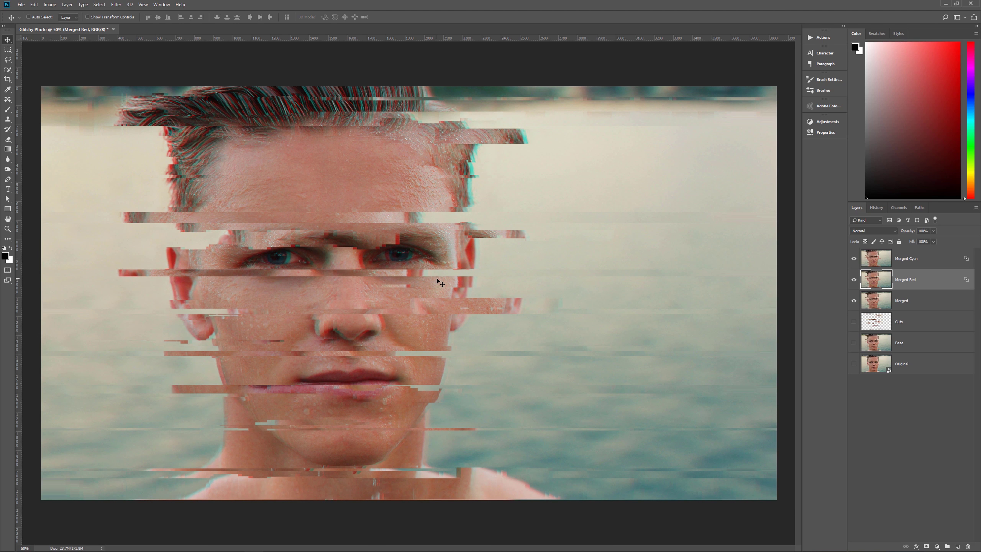
left_click_drag(436, 278, 441, 278)
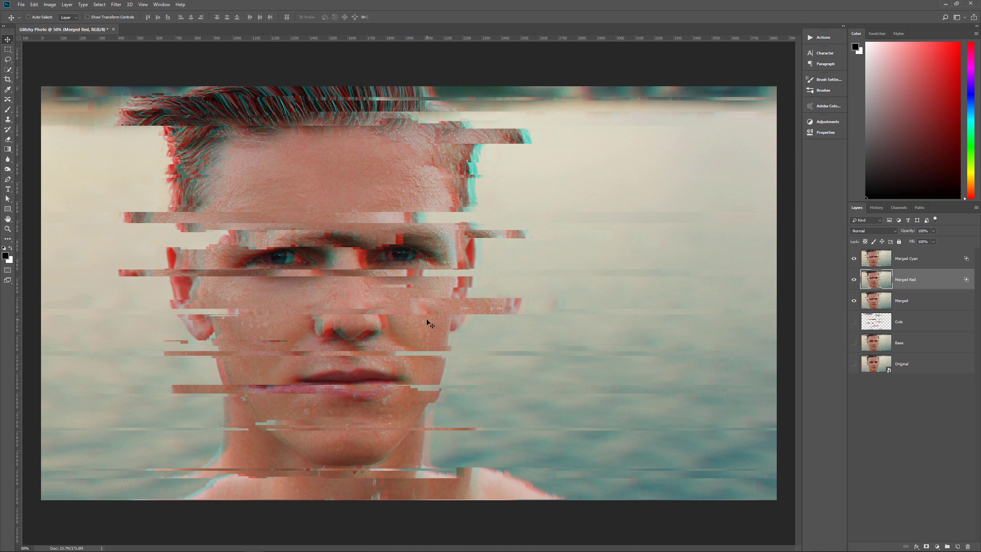
Add a Vibrance adjustment layer above Merged Cyan with Saturation at -40 and Vibrance at 0.
left_click(948, 253)
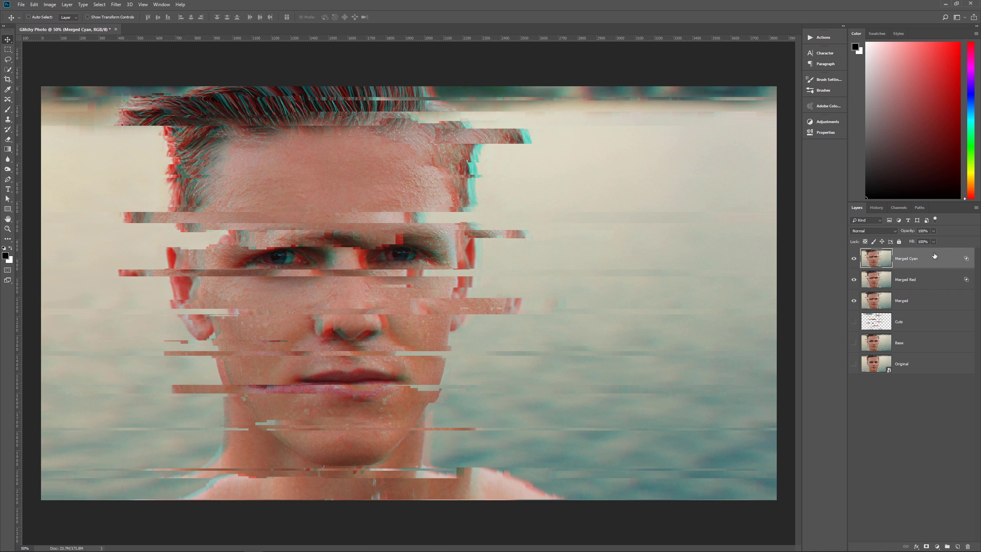
left_click(938, 547)
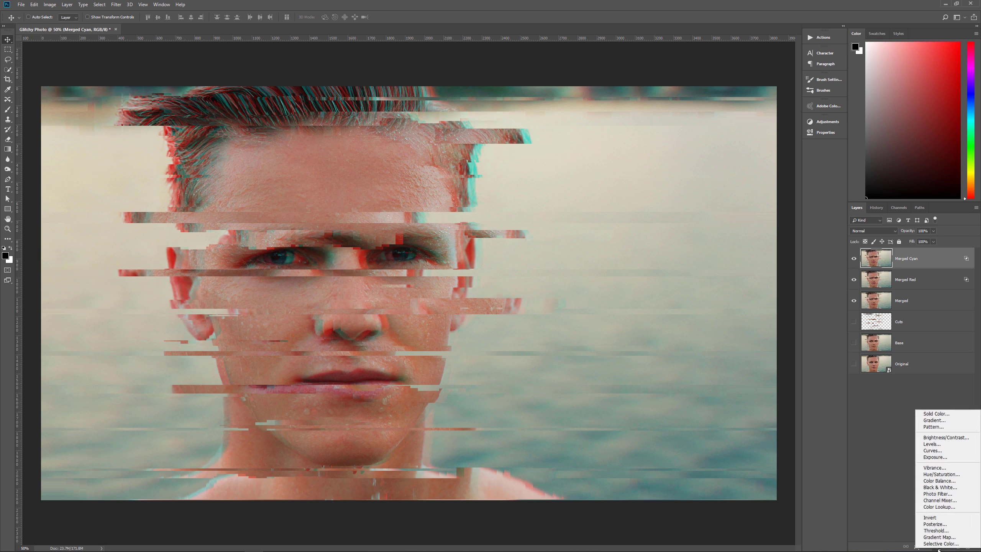
left_click(938, 471)
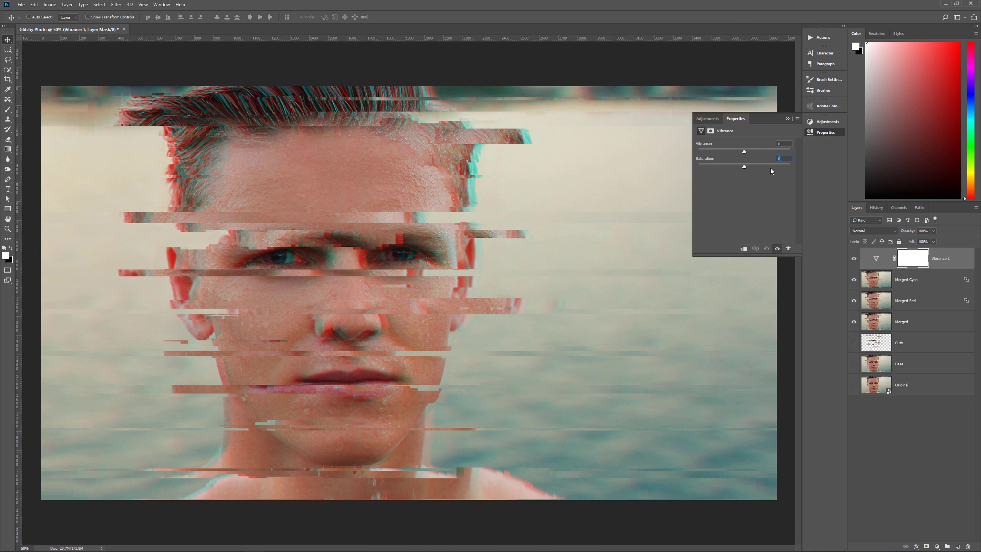
type("-40")
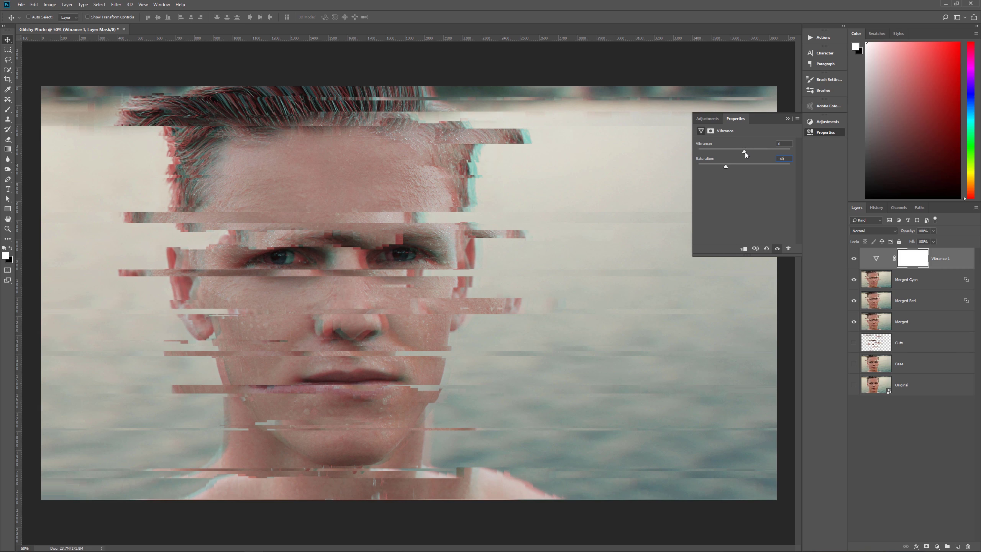
left_click_drag(745, 151, 747, 152)
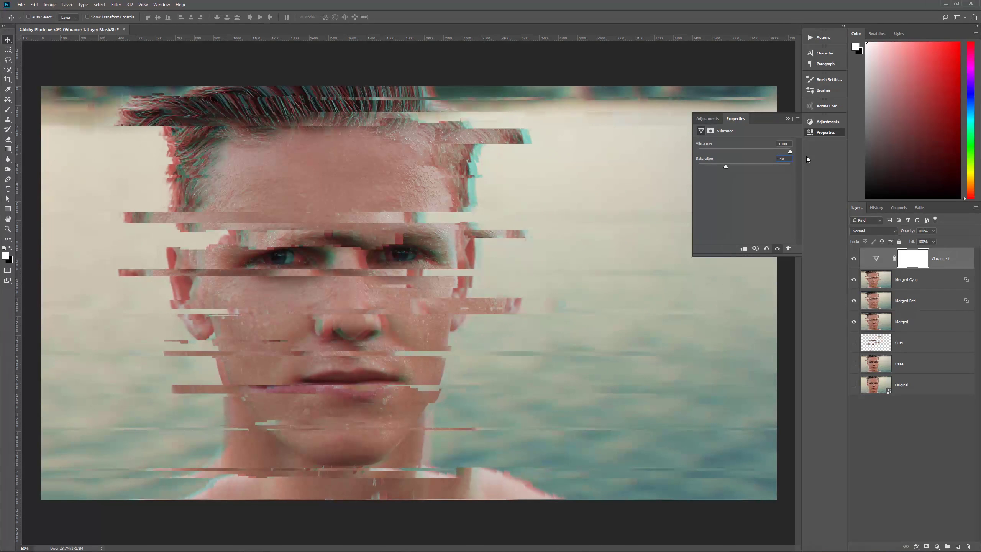
left_click_drag(761, 152, 727, 155)
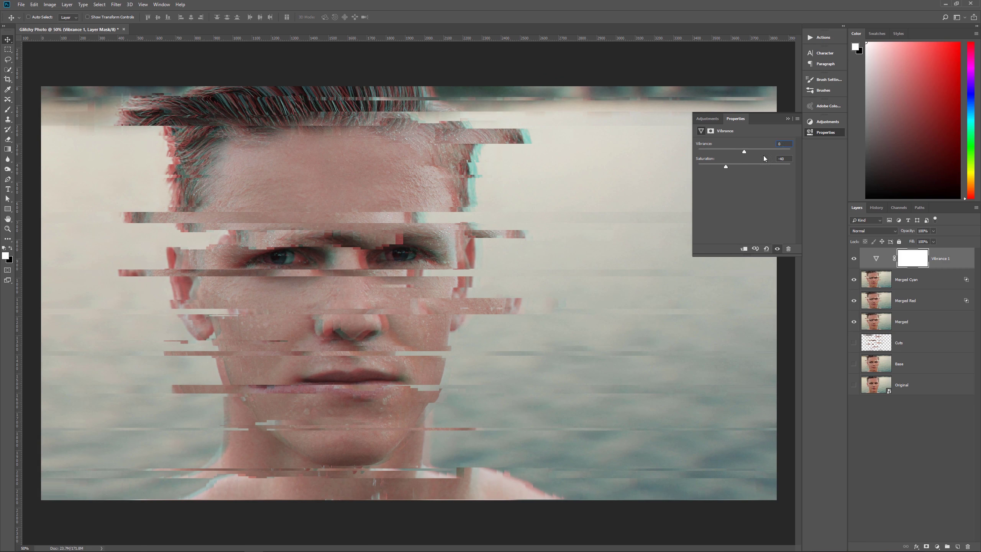
left_click(788, 120)
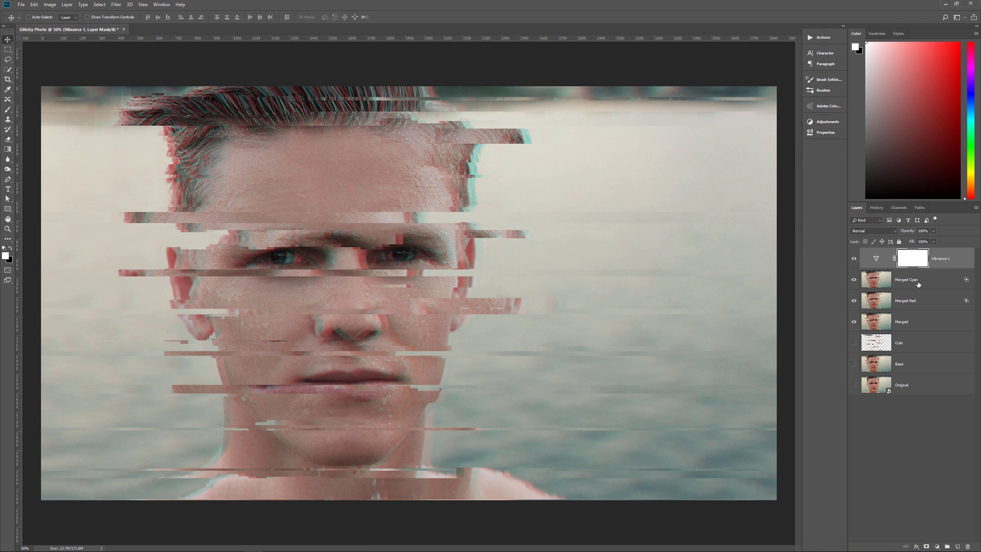
Create a new empty layer above the Vibrance adjustment layer and name it Scan Lines.
left_click(943, 266)
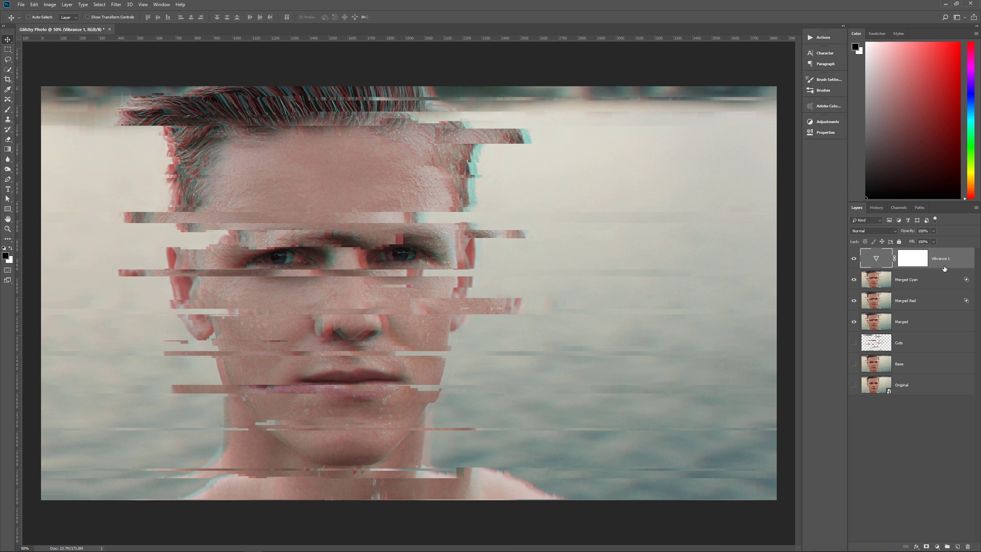
left_click(958, 546)
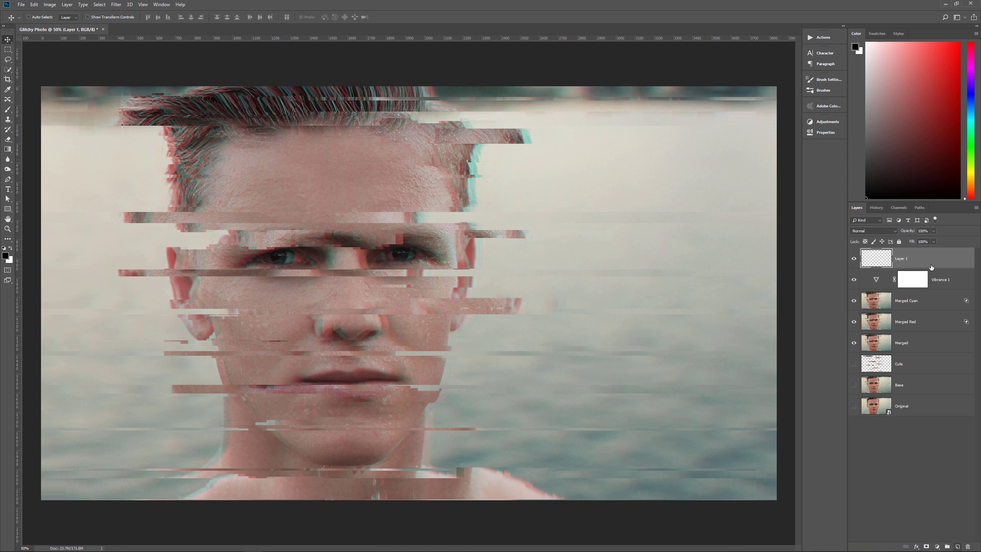
double_click(902, 258)
type("Scan Lines")
key("Return")
Fill the Scan Lines layer with a horizontal line pattern from the Web Patterns set, in Normal mode at 100% opacity.
left_click(22, 4)
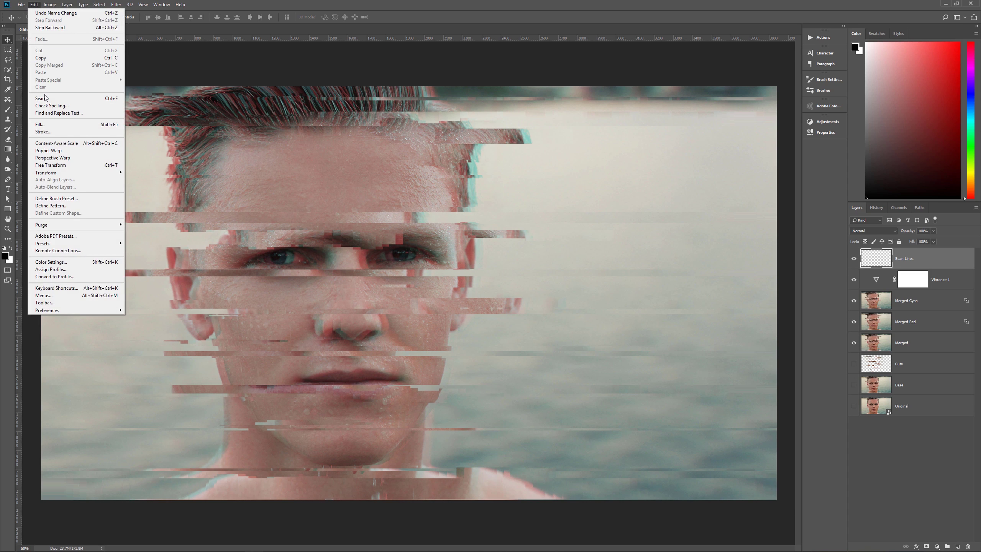
left_click(50, 124)
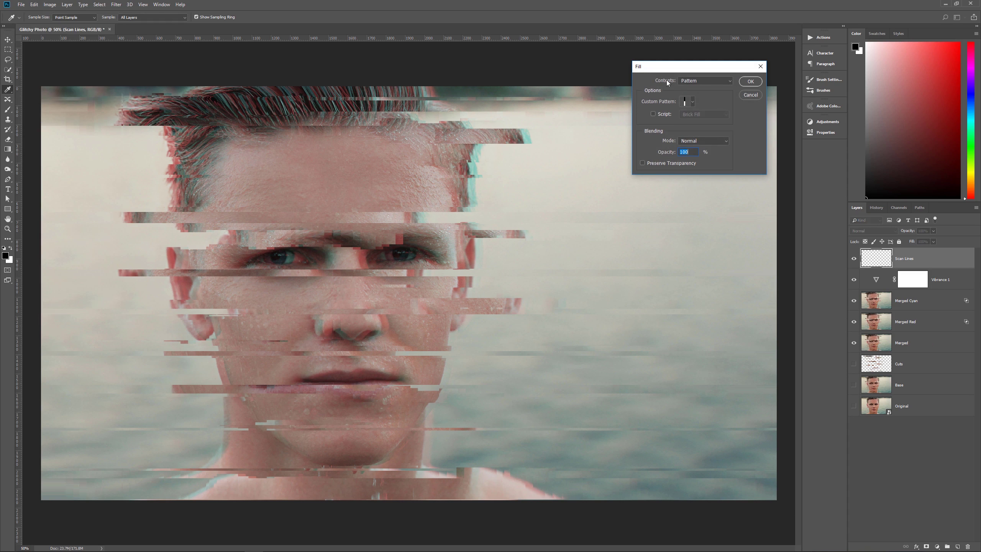
left_click(693, 79)
left_click(687, 83)
left_click(692, 101)
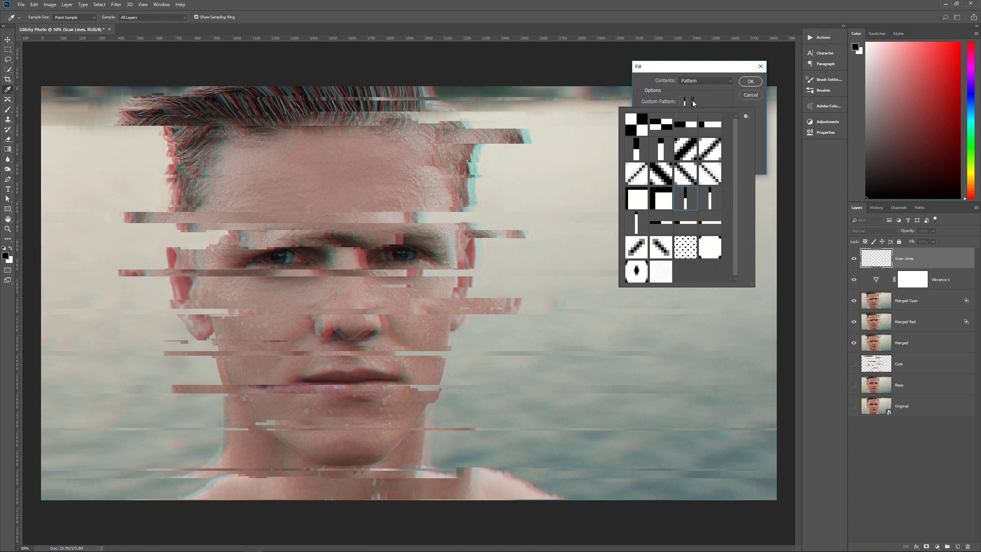
left_click(747, 117)
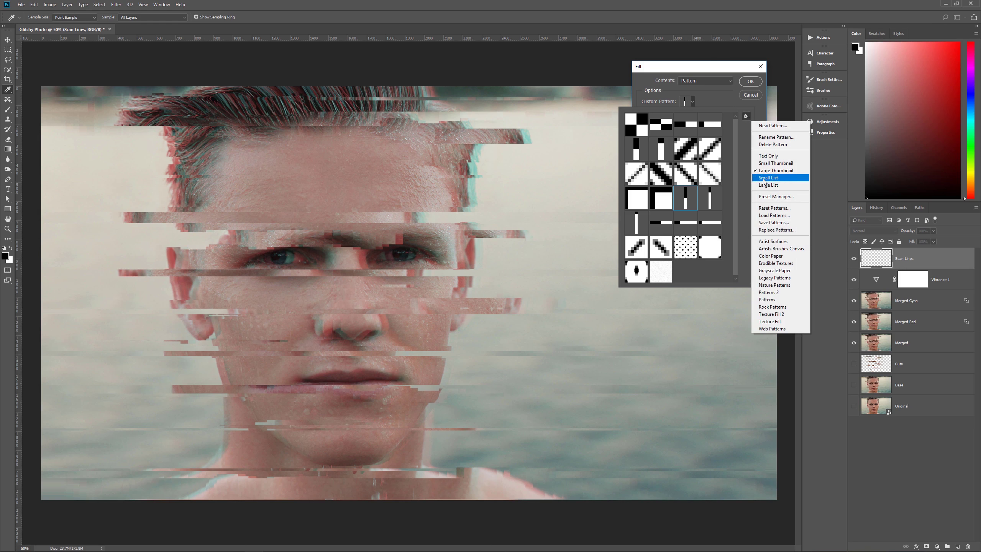
left_click(778, 330)
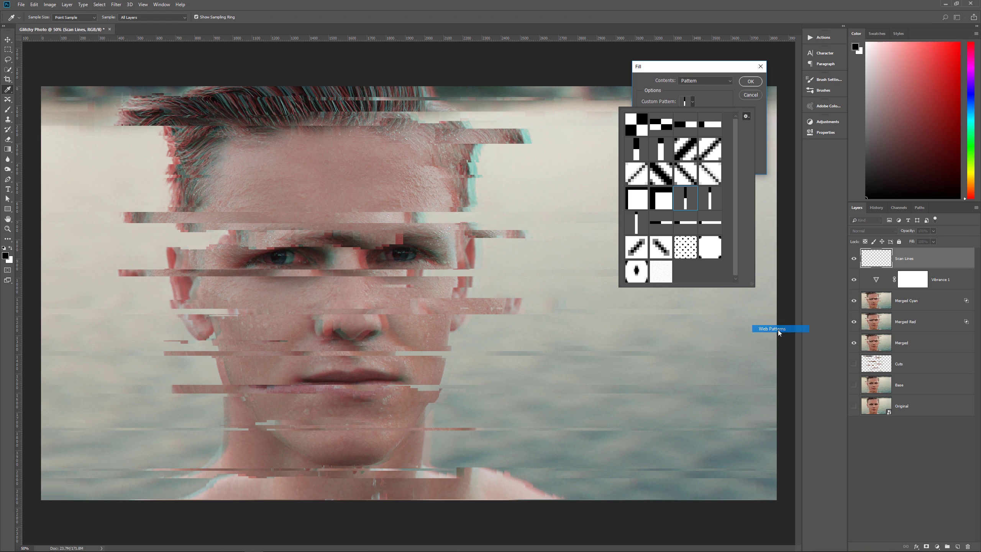
left_click(457, 204)
left_click(685, 198)
left_click(759, 101)
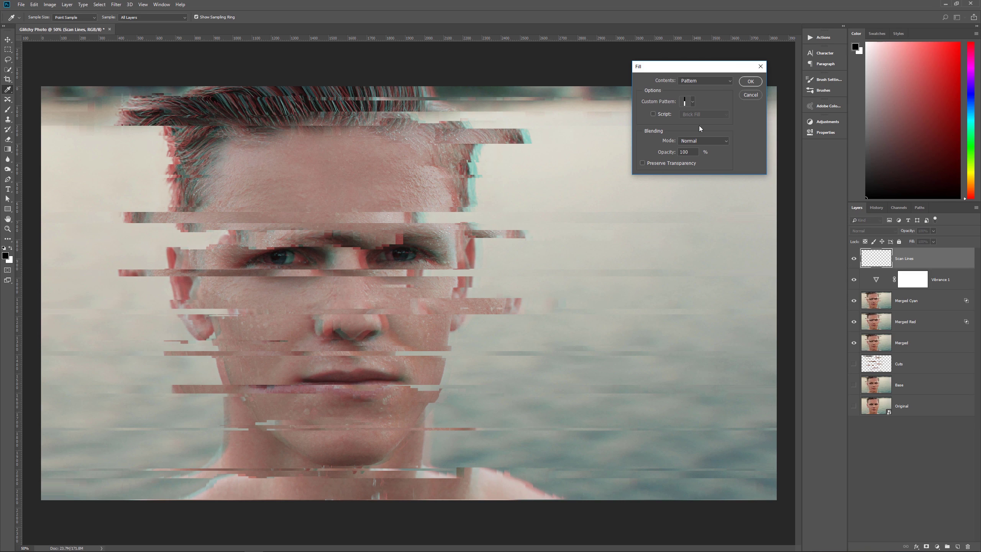
left_click(757, 85)
key("v")
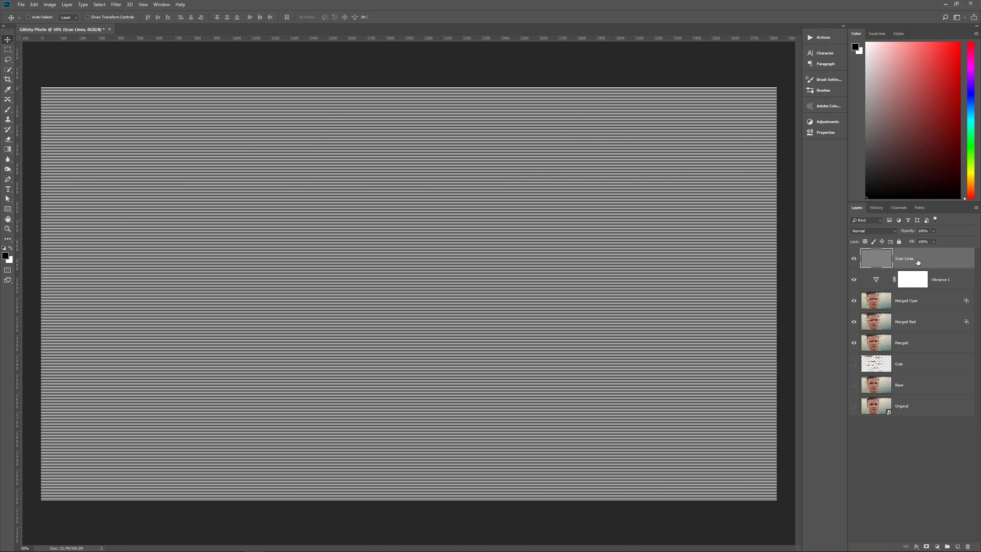
Set the Scan Lines layer's blend mode to Overlay and its opacity to 50%.
left_click(885, 233)
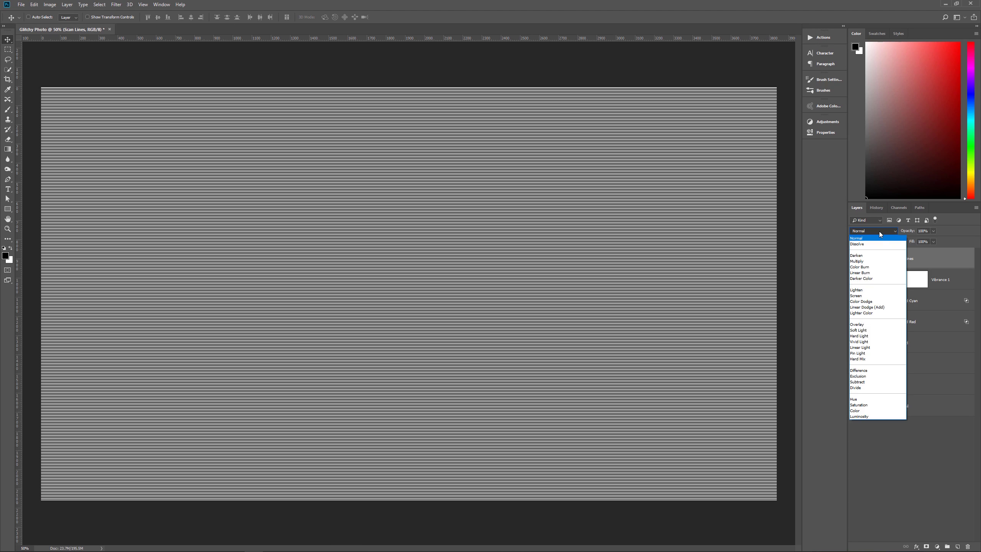
left_click(858, 325)
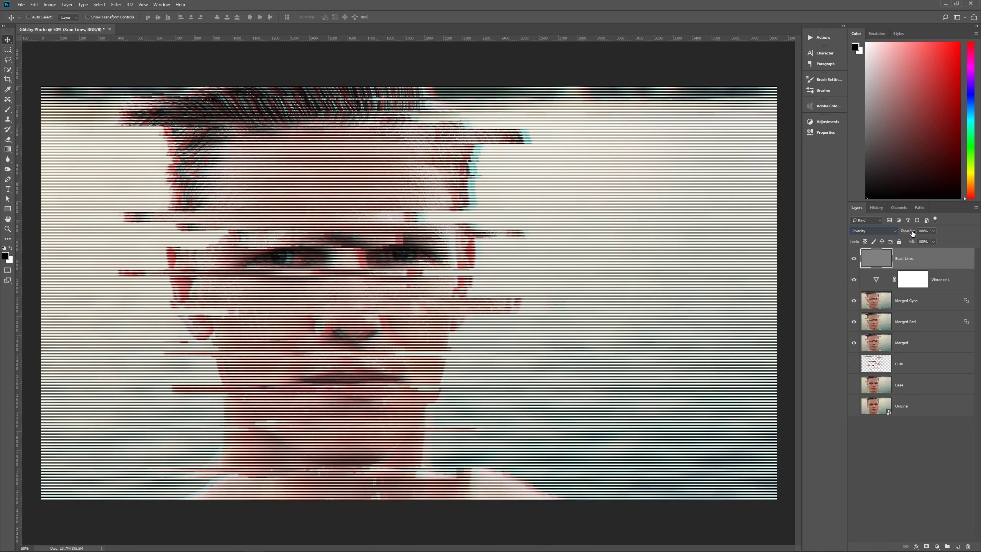
left_click_drag(912, 233, 892, 233)
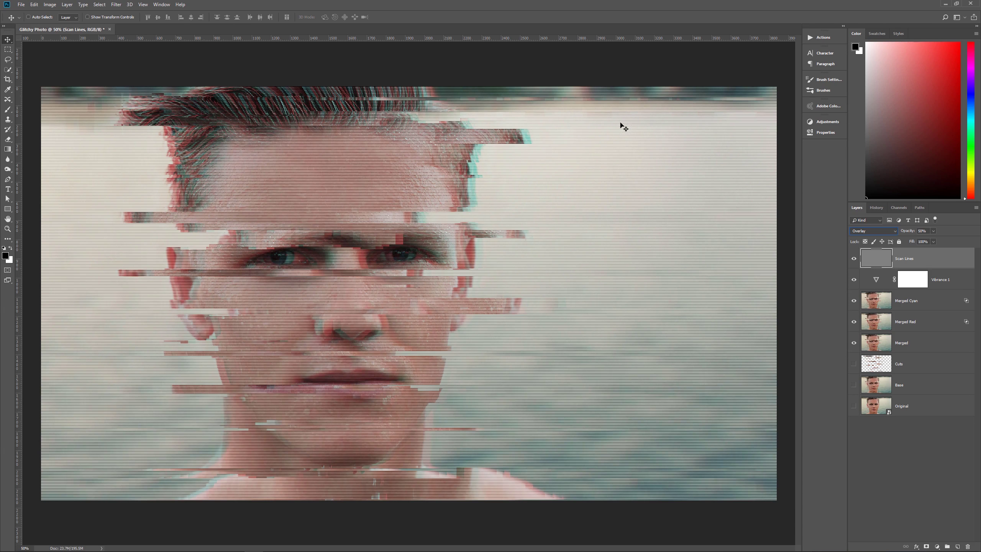